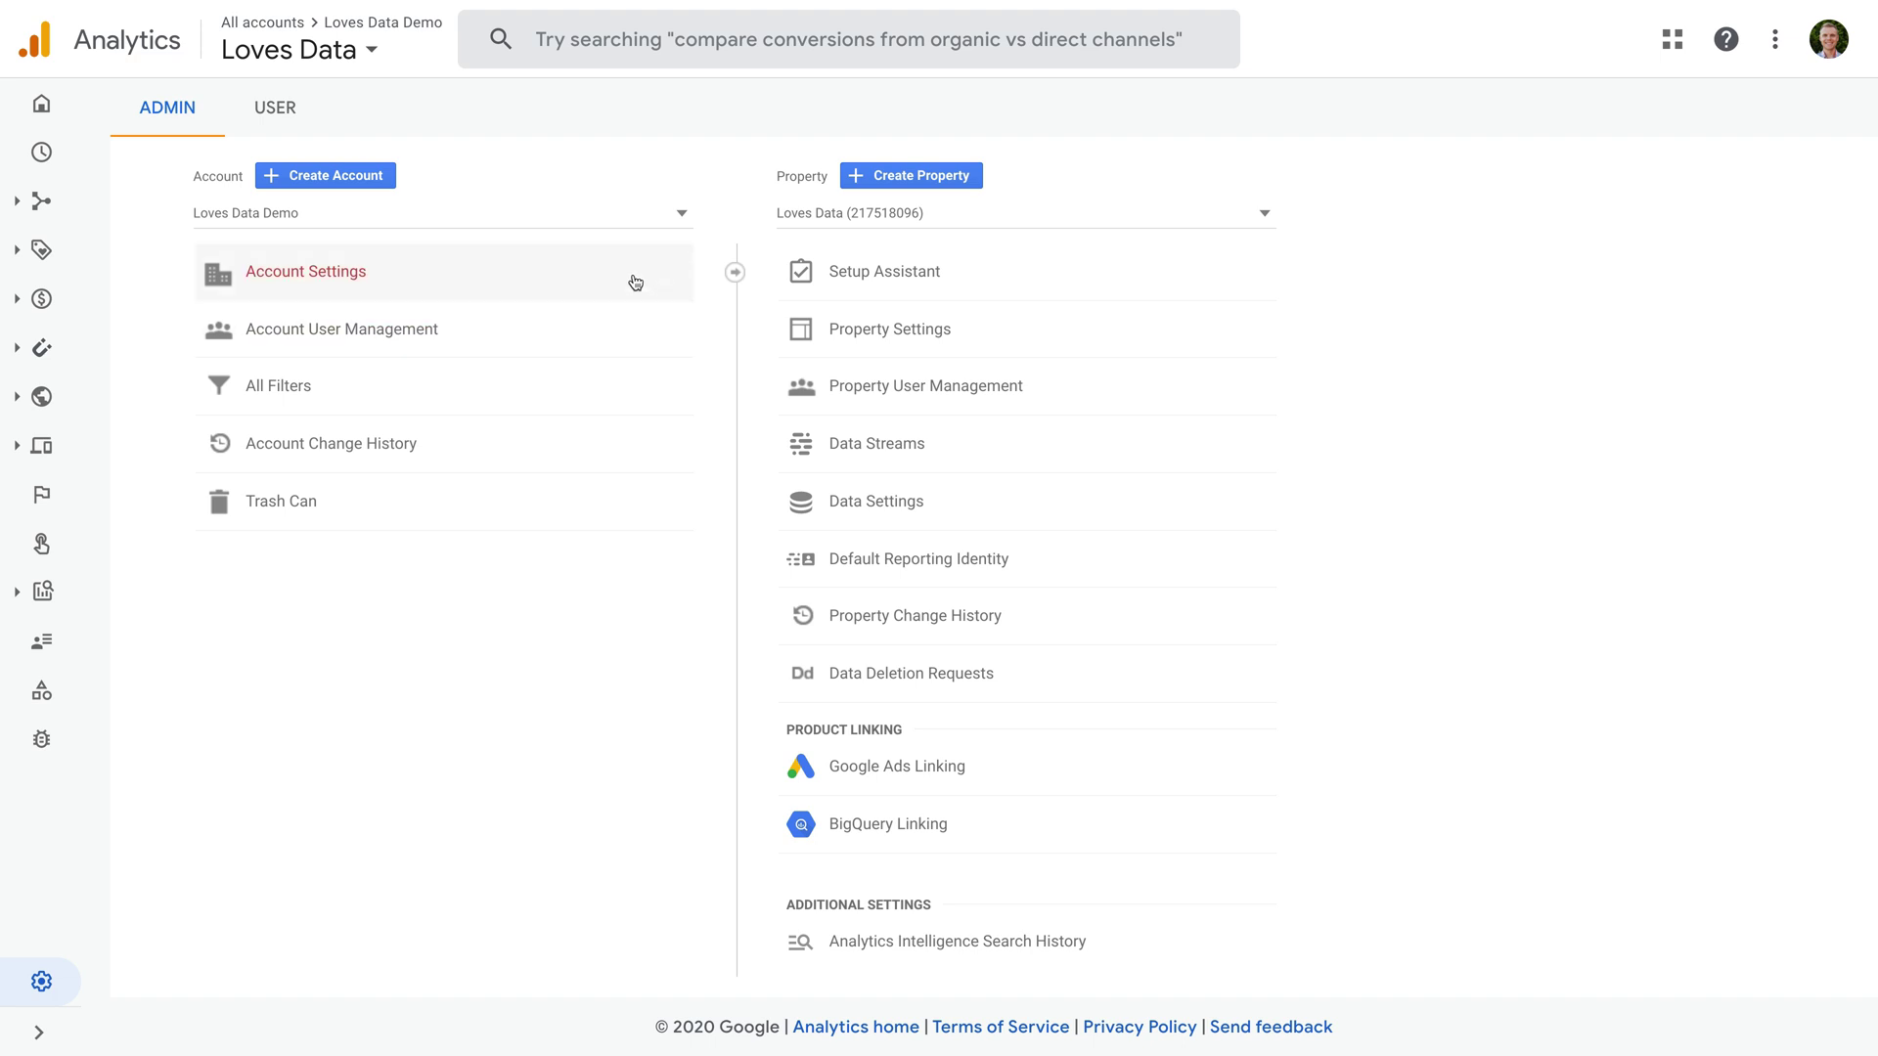
Start a new account named 'Loves Data Demo 5.0', leaving all four data-sharing options checked.
click(338, 180)
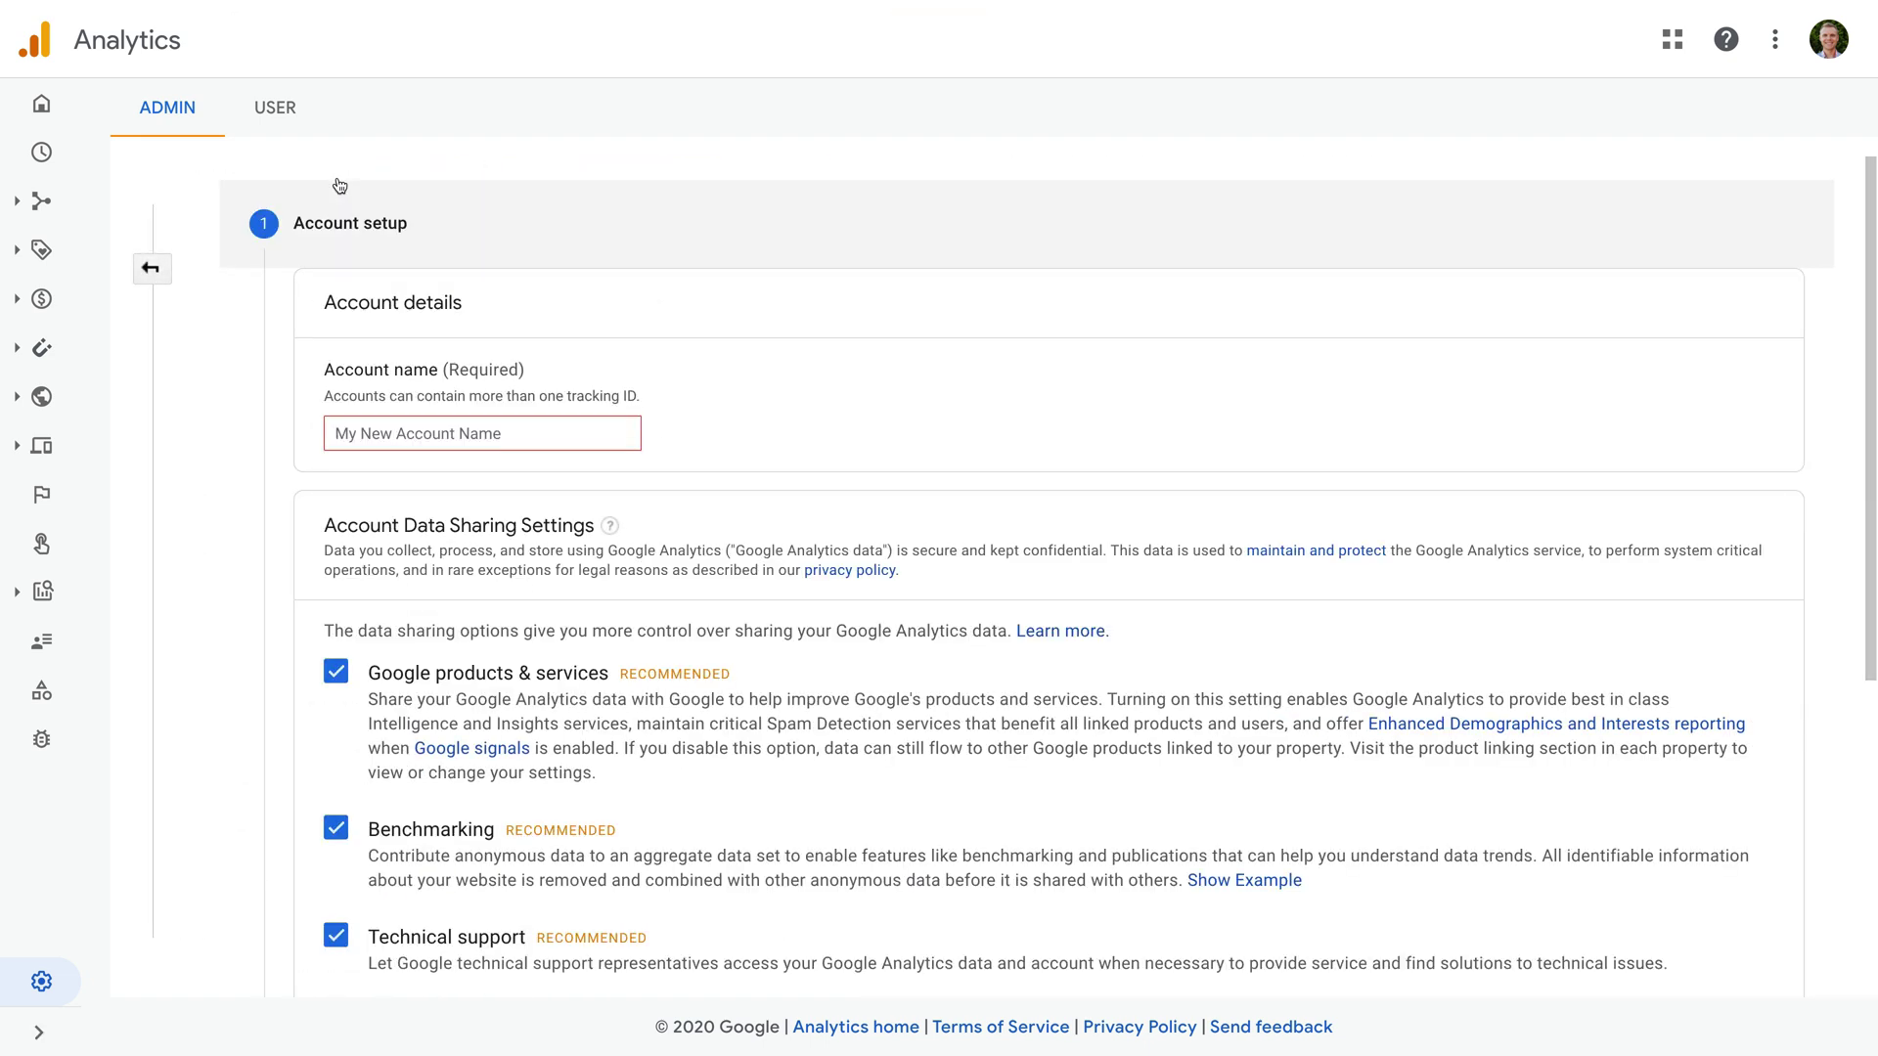
click(513, 433)
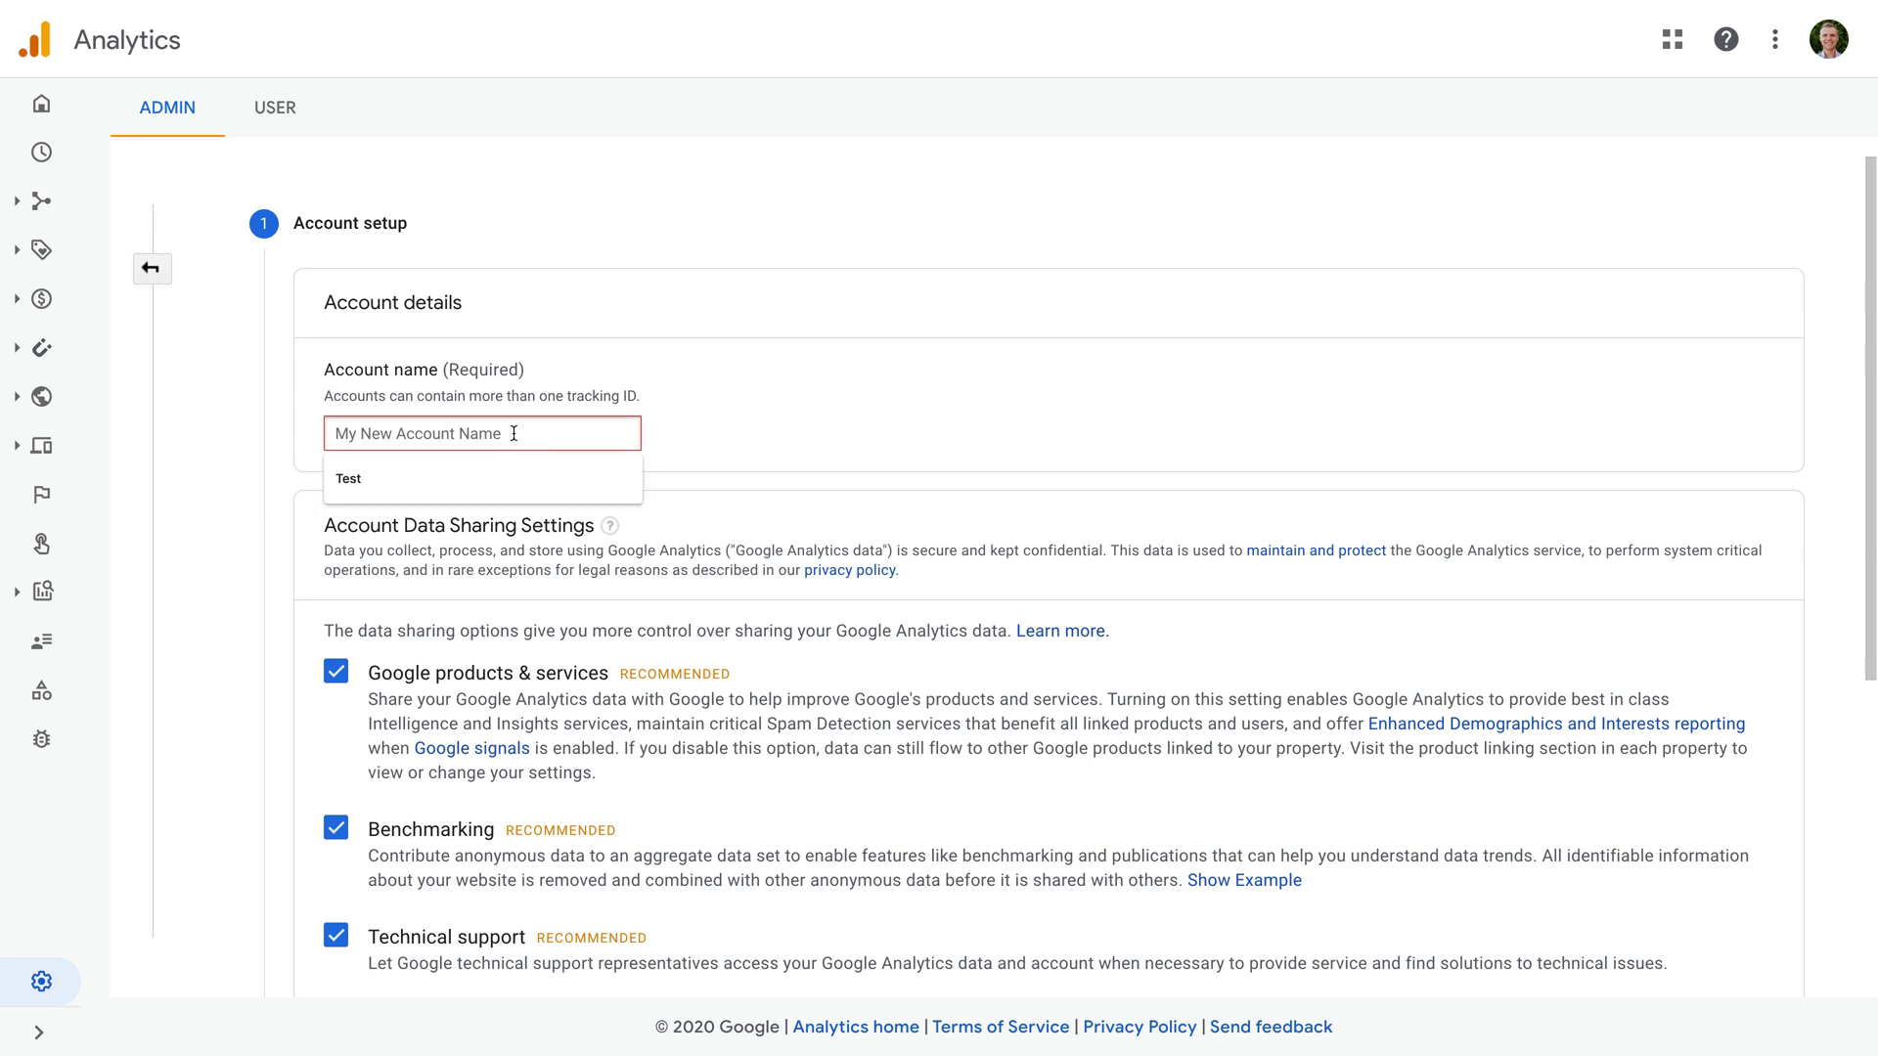
text(Loves Data D)
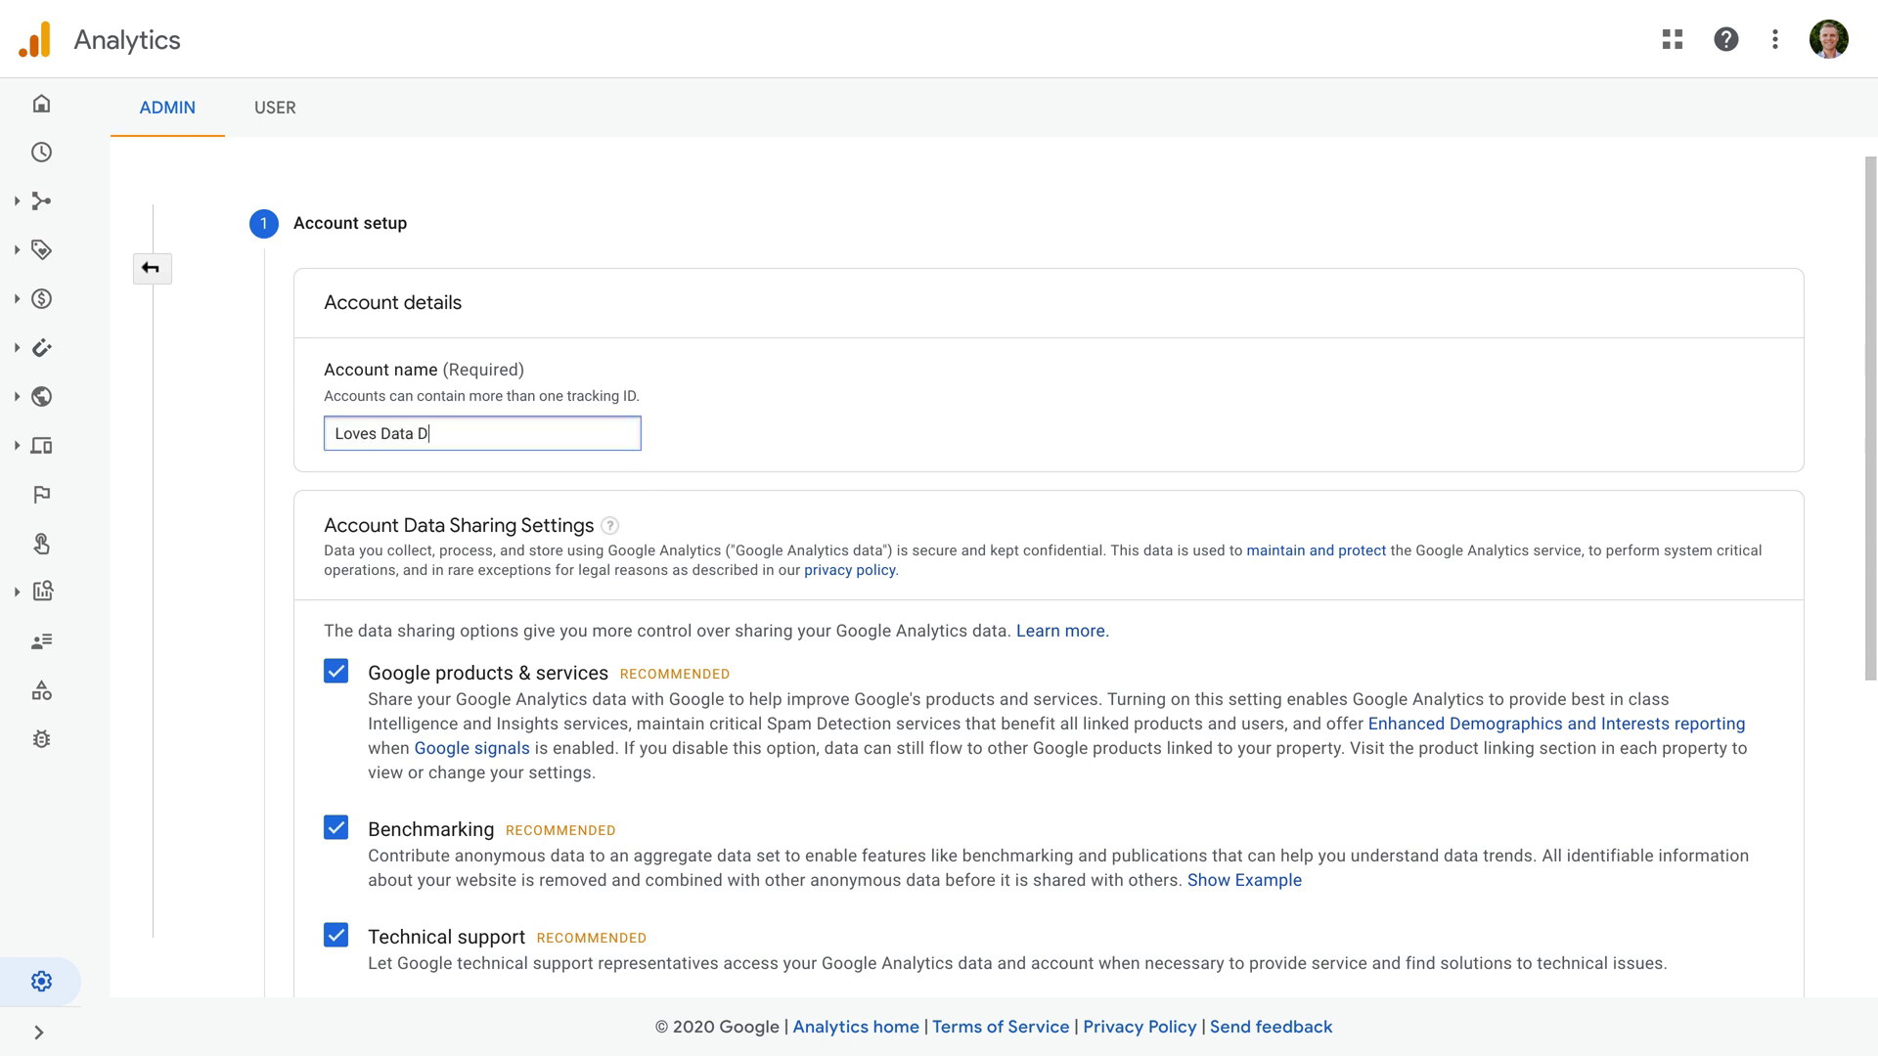
text(emo 5.0)
scroll(711, 549, down, 2)
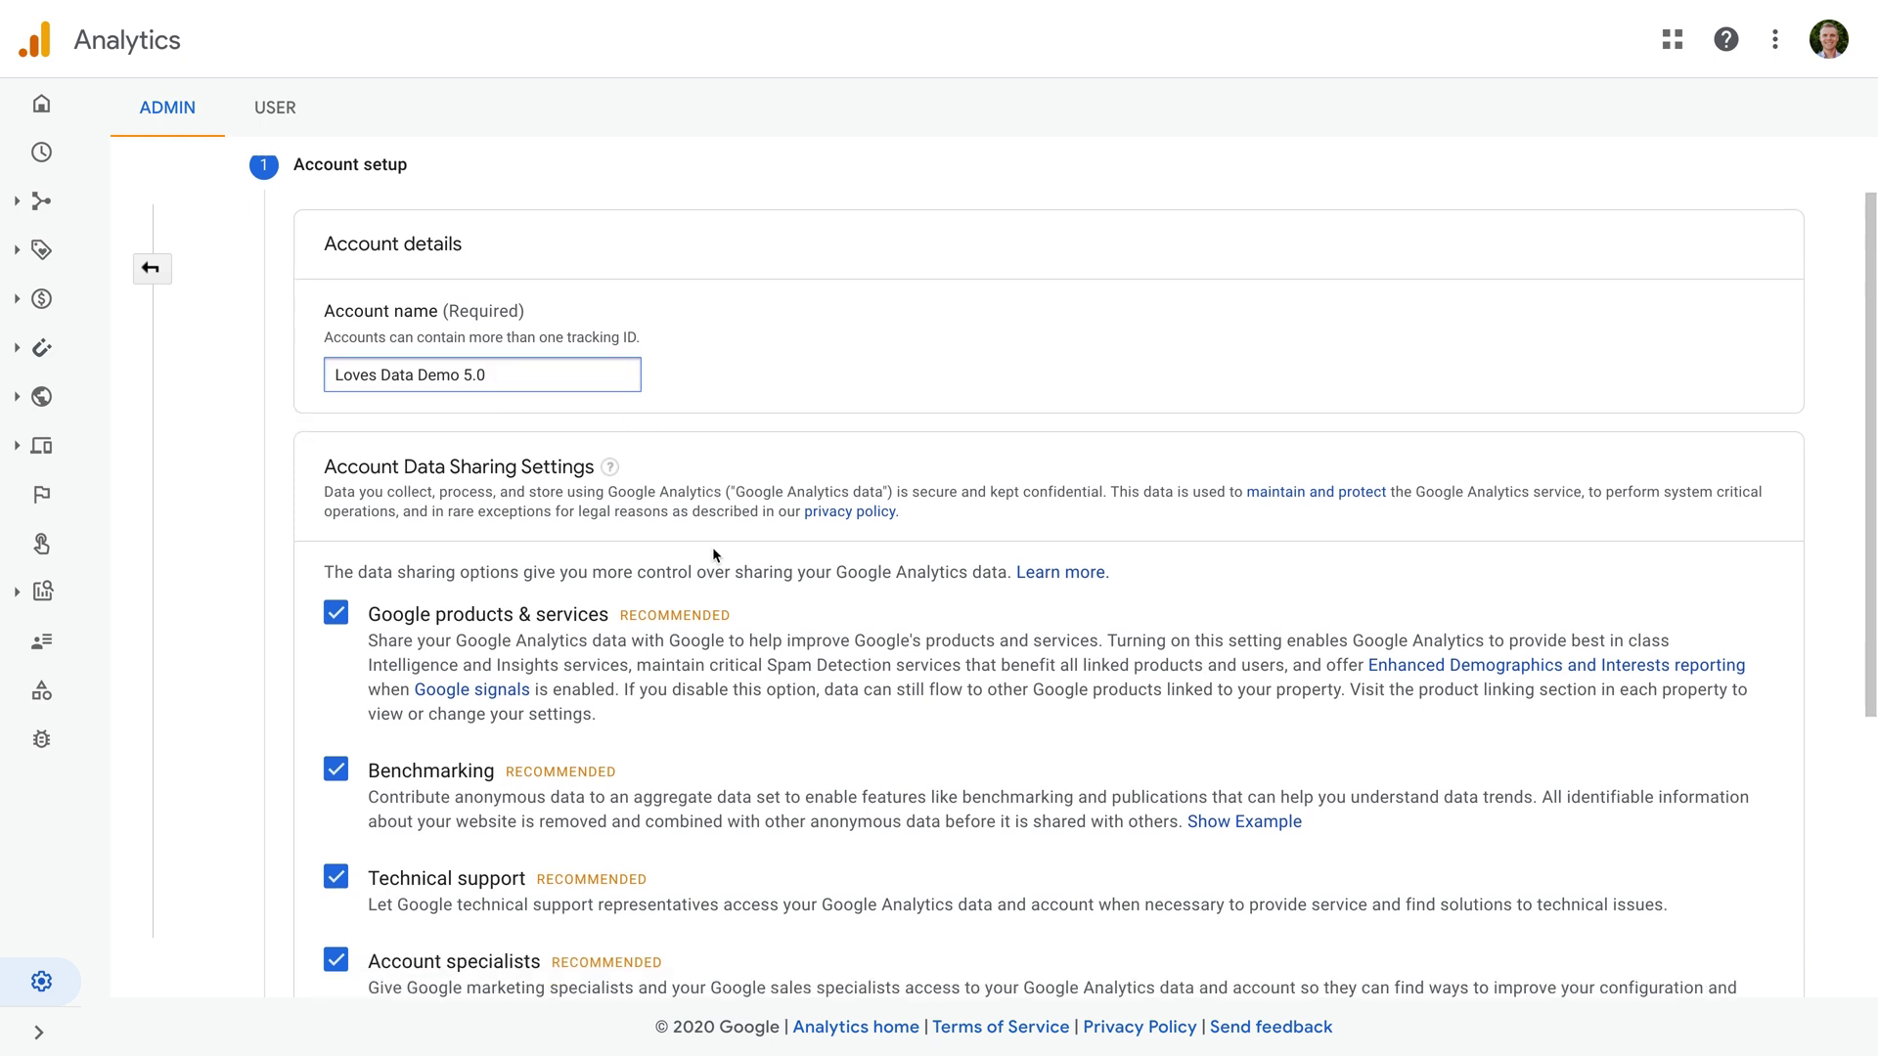
scroll(617, 540, down, 3)
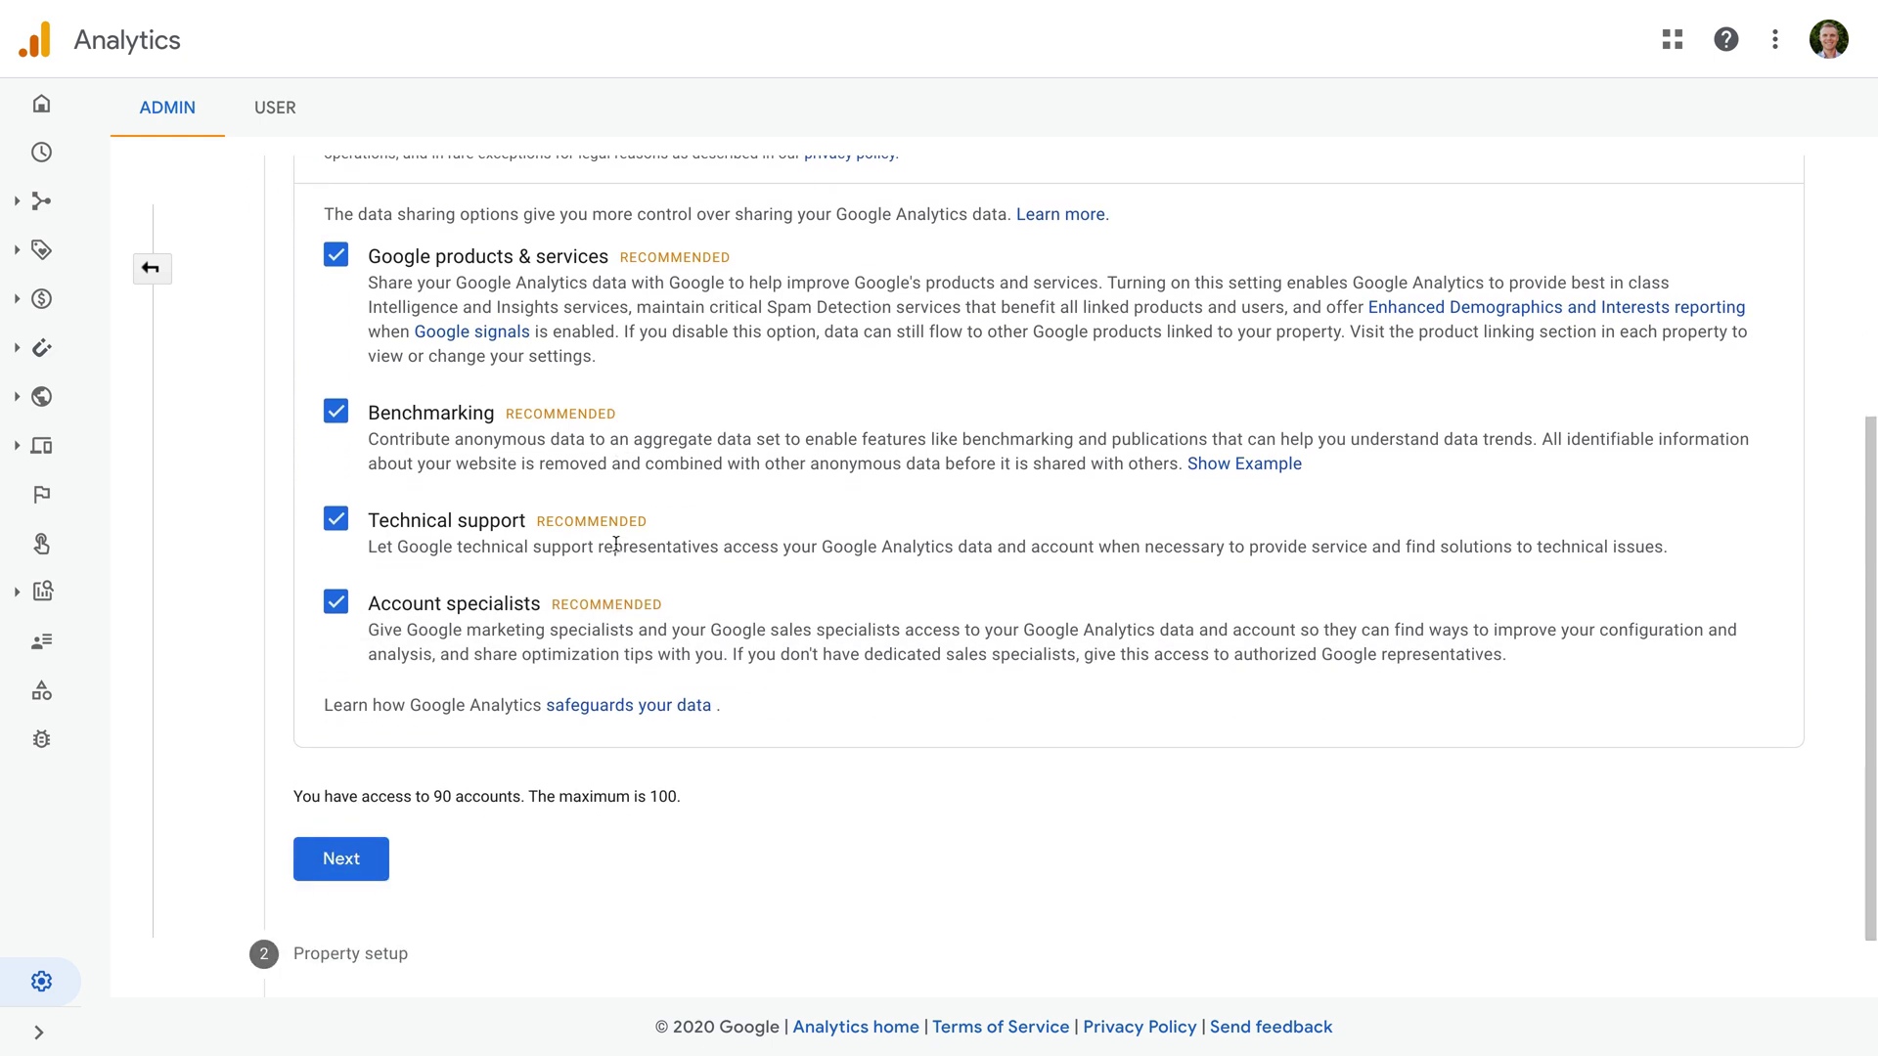
Name the new property 'Loves Data Demo'.
click(364, 865)
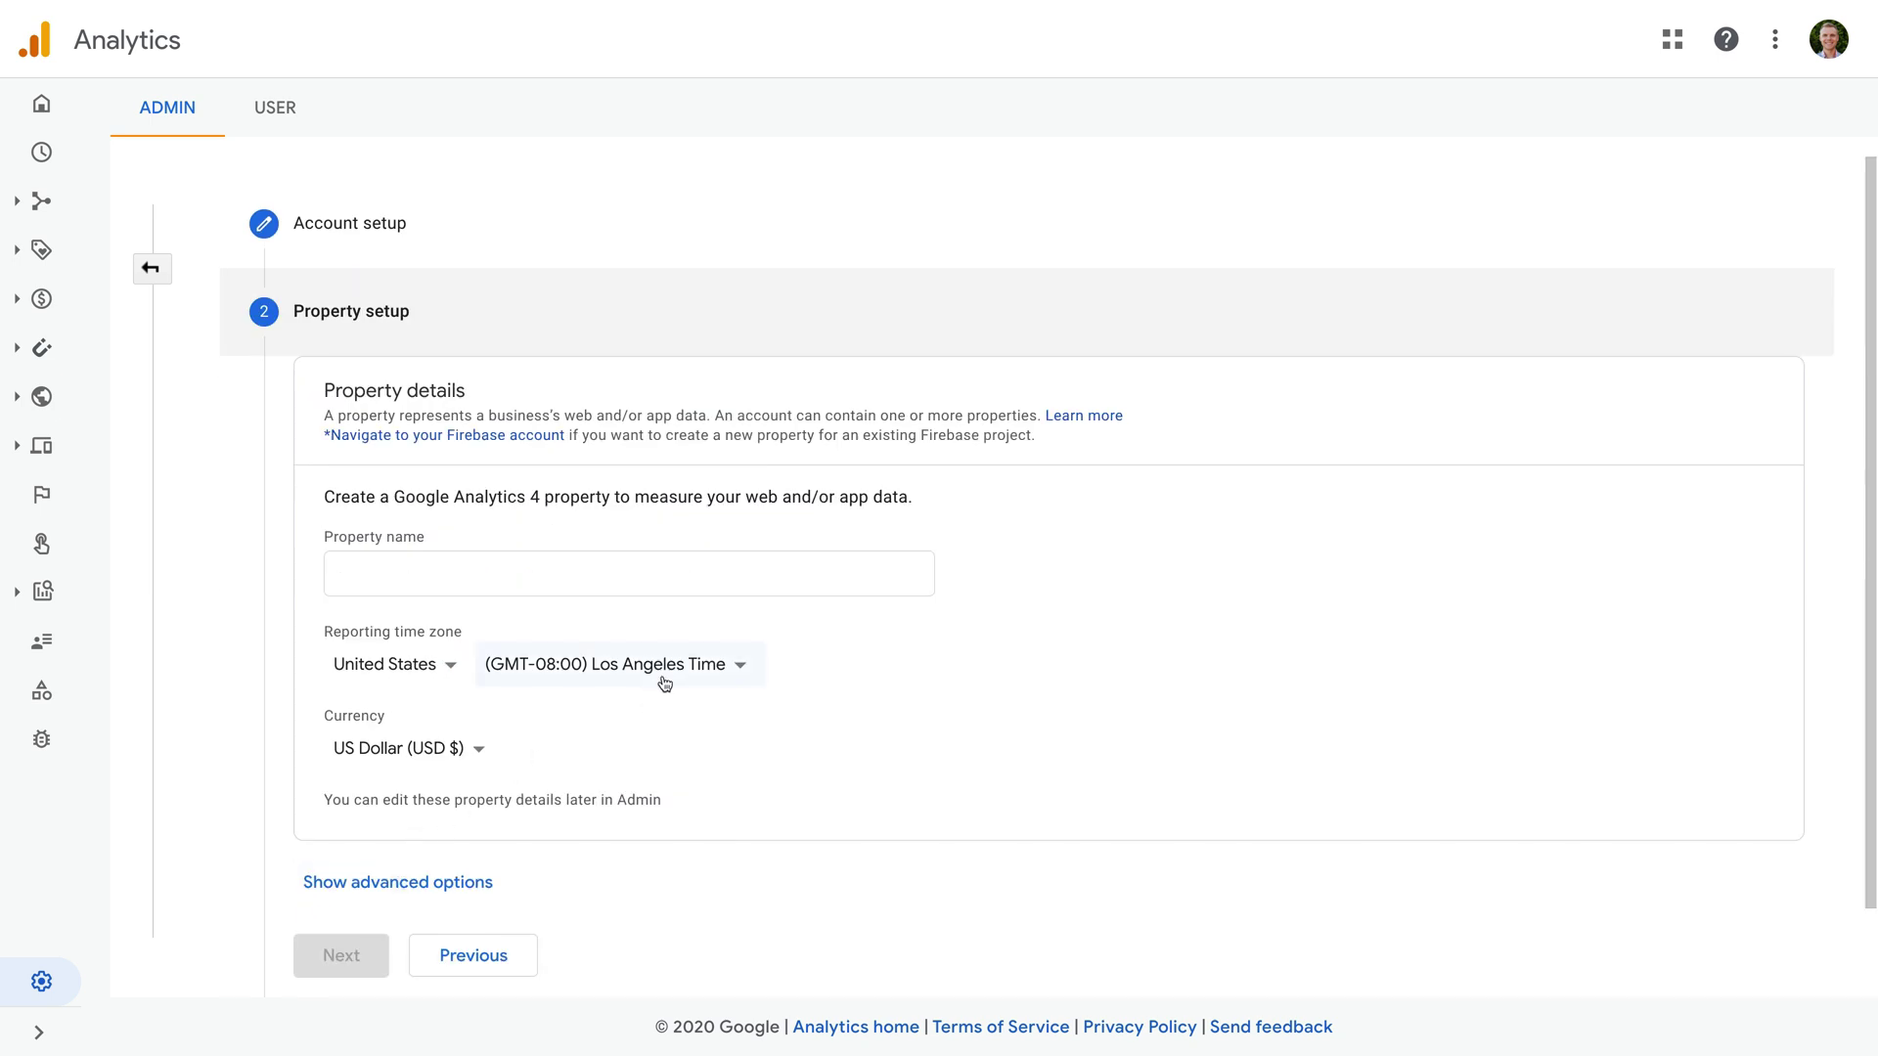
click(592, 565)
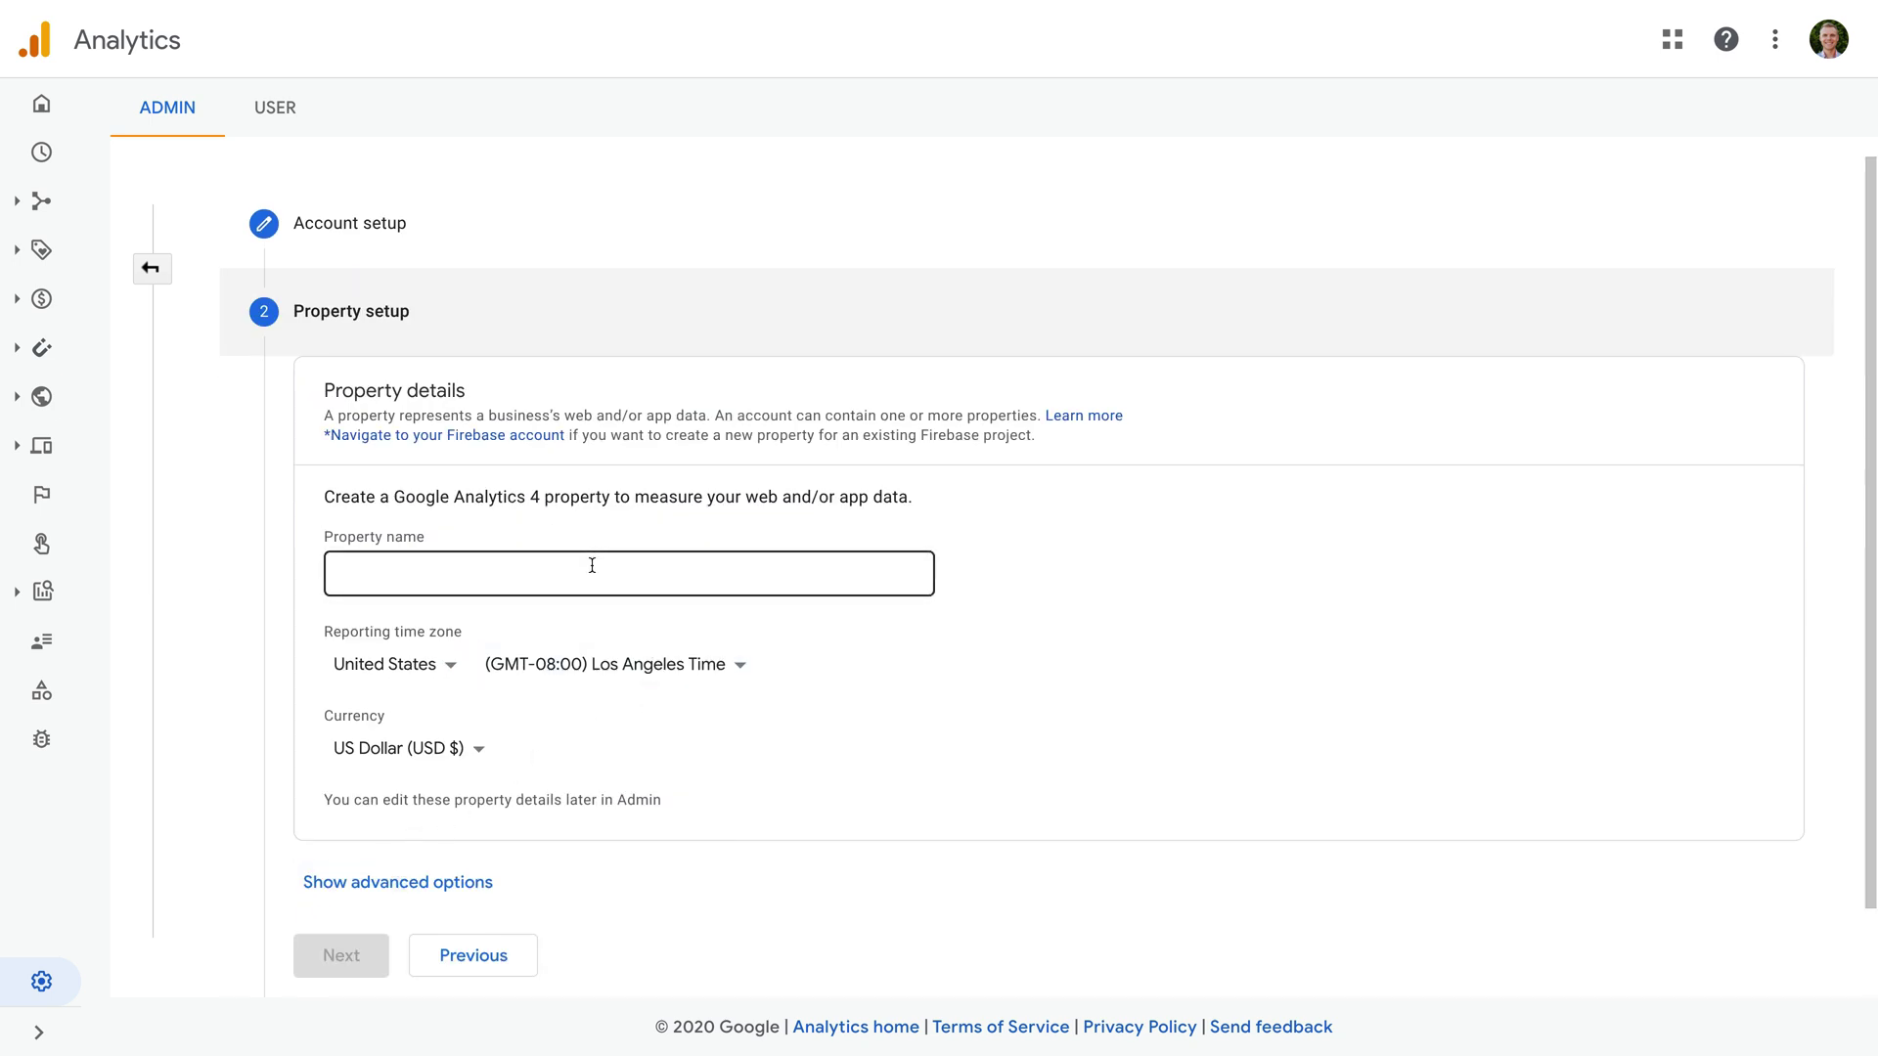
text(Loves D)
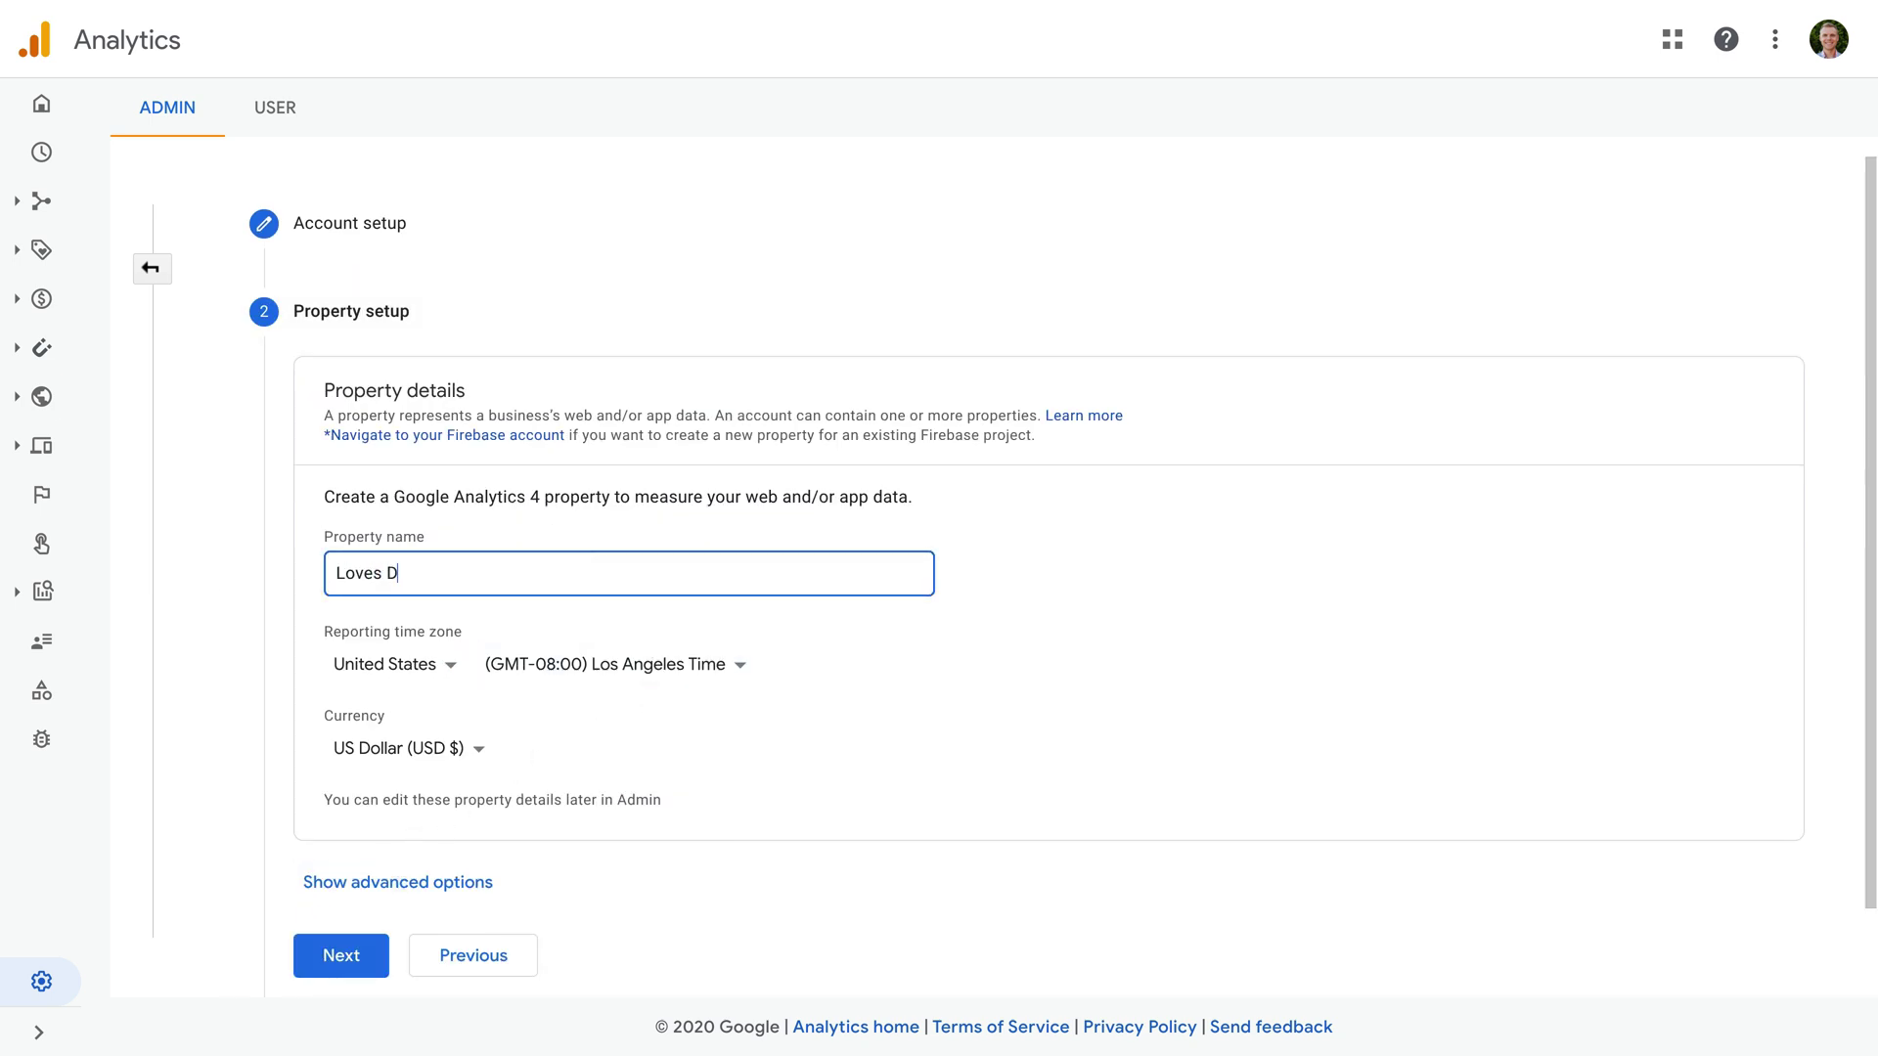
text(ata Demo)
click(422, 892)
scroll(577, 857, down, 3)
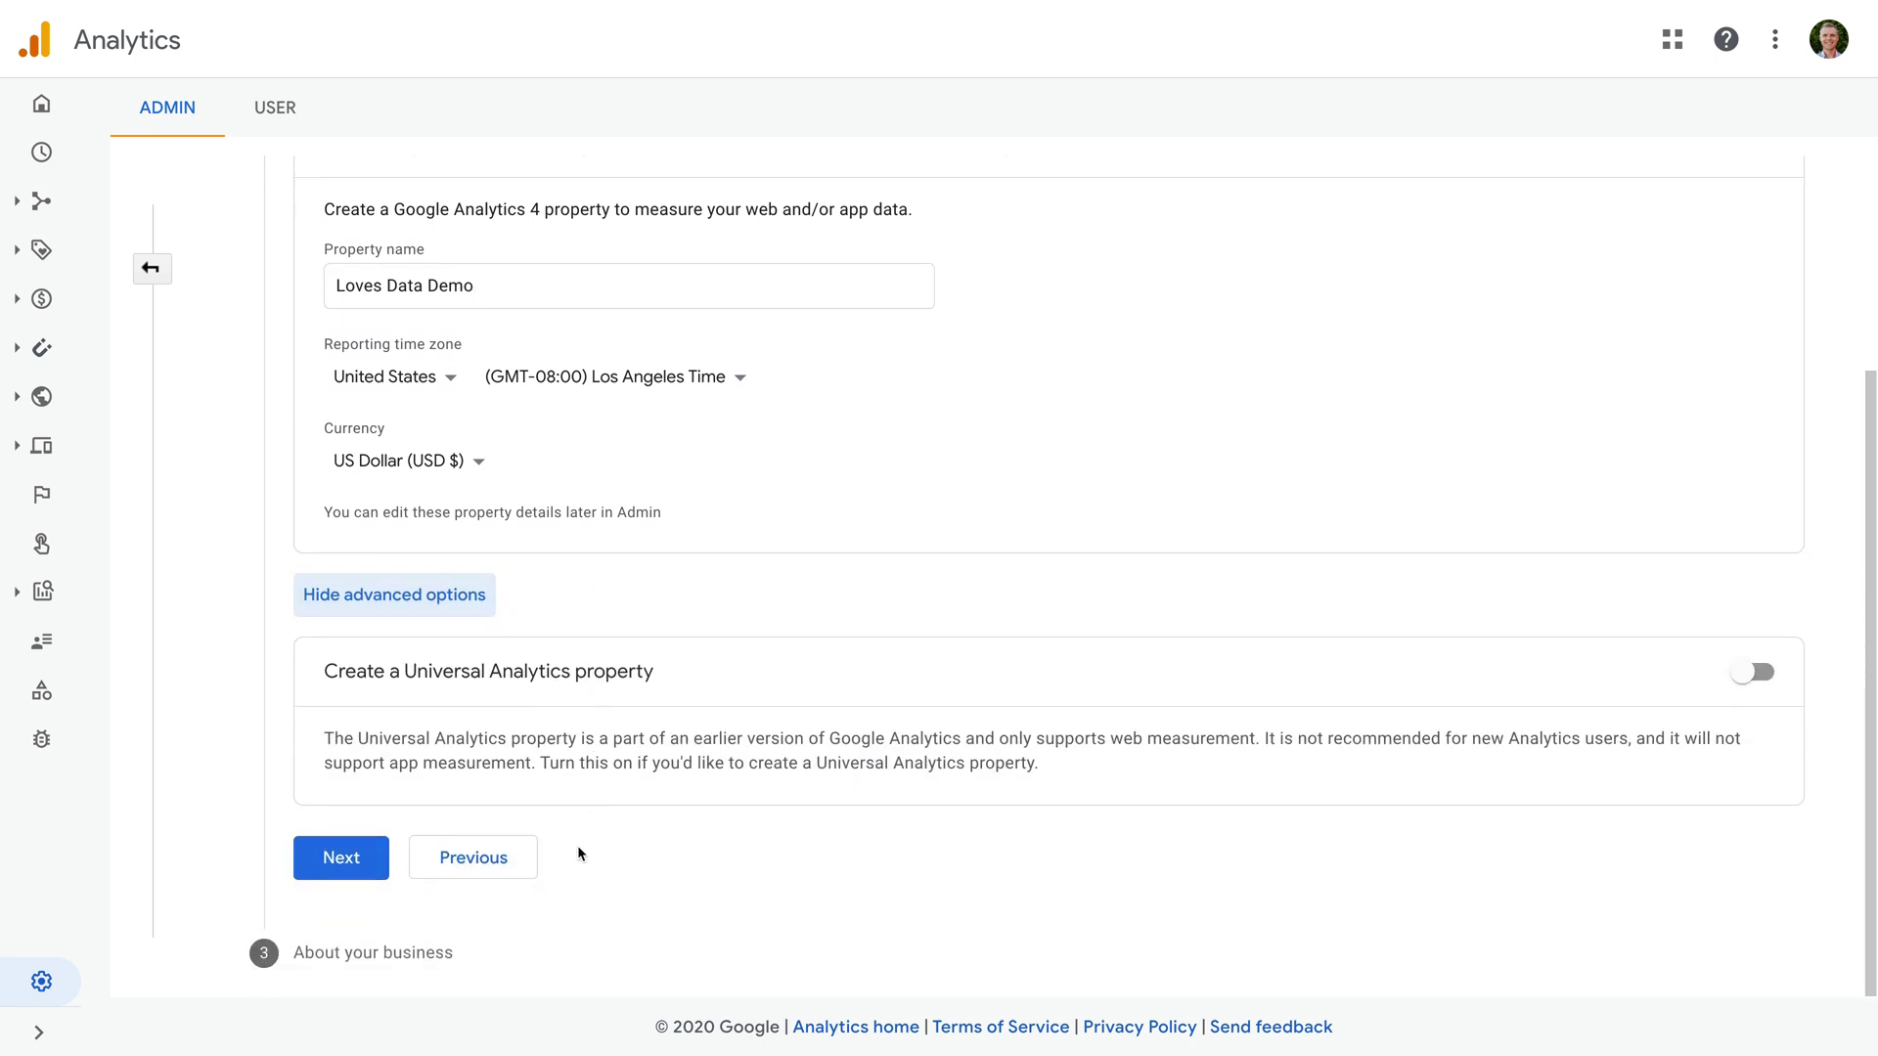
click(1745, 679)
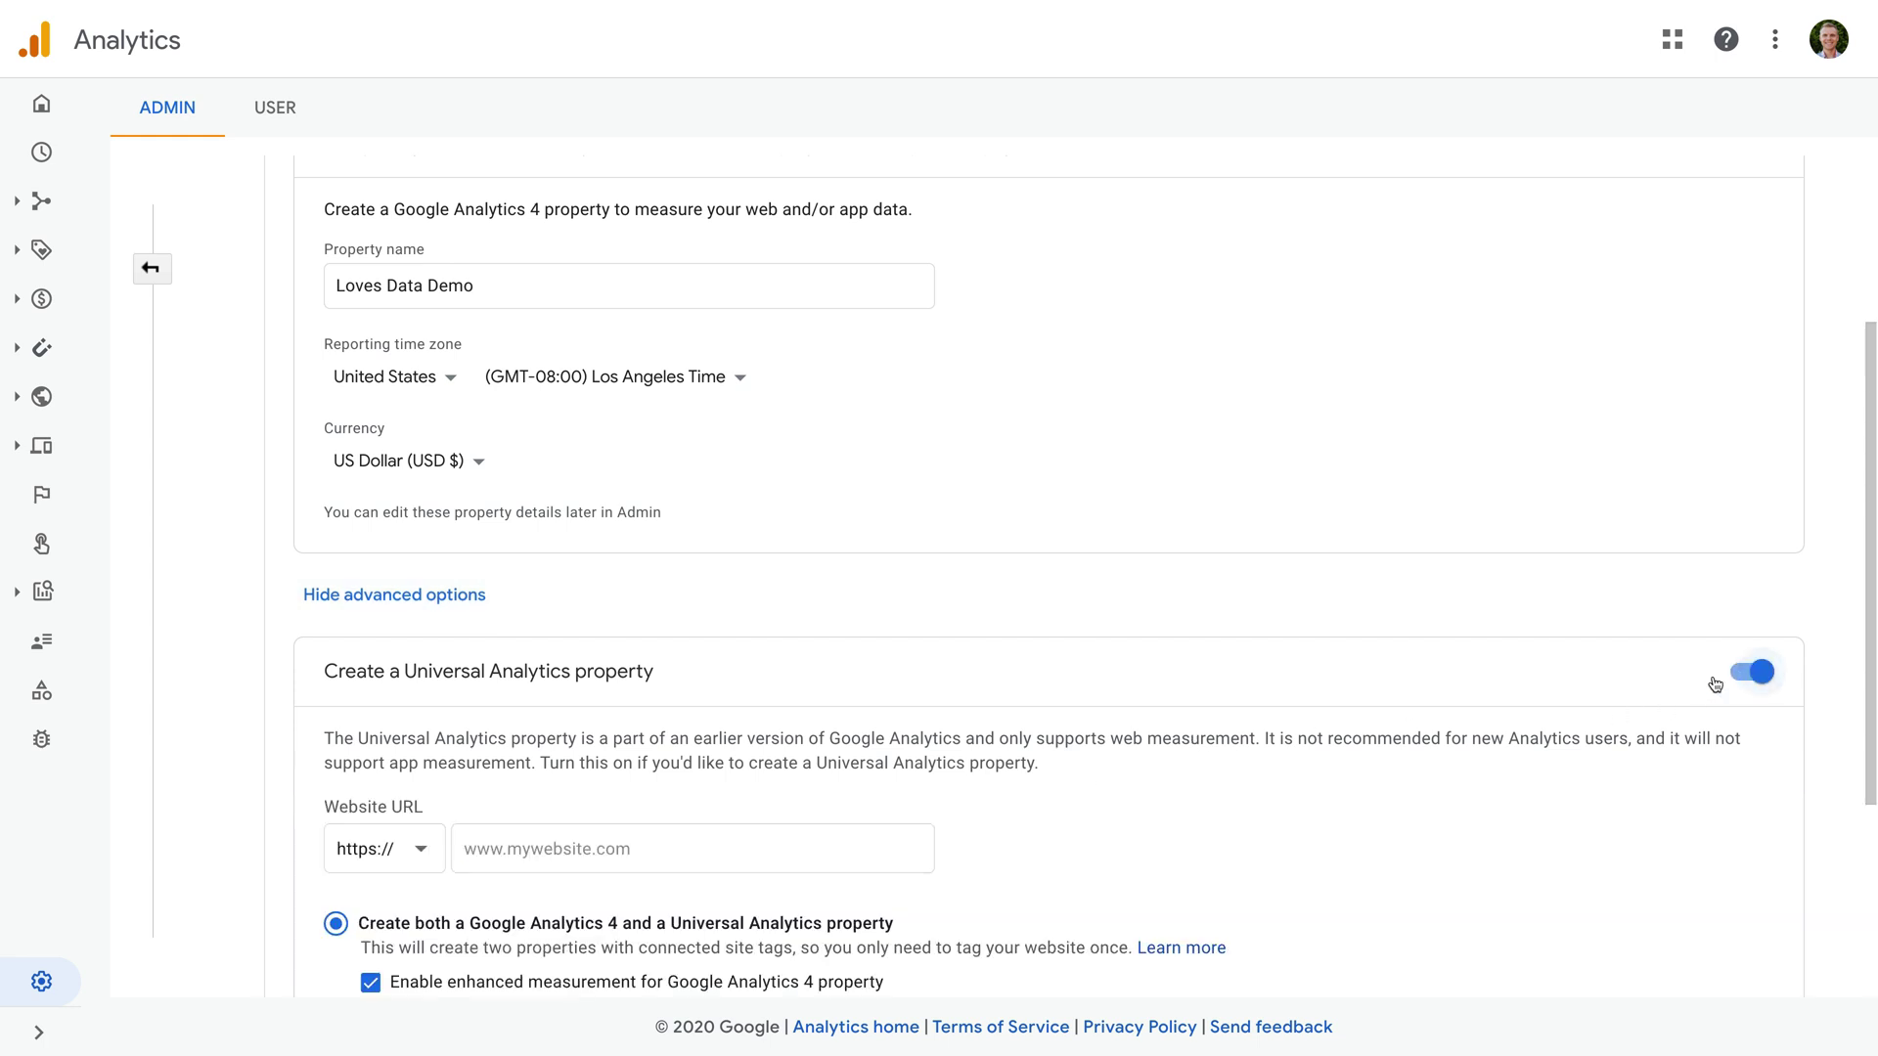
scroll(1265, 764, down, 2)
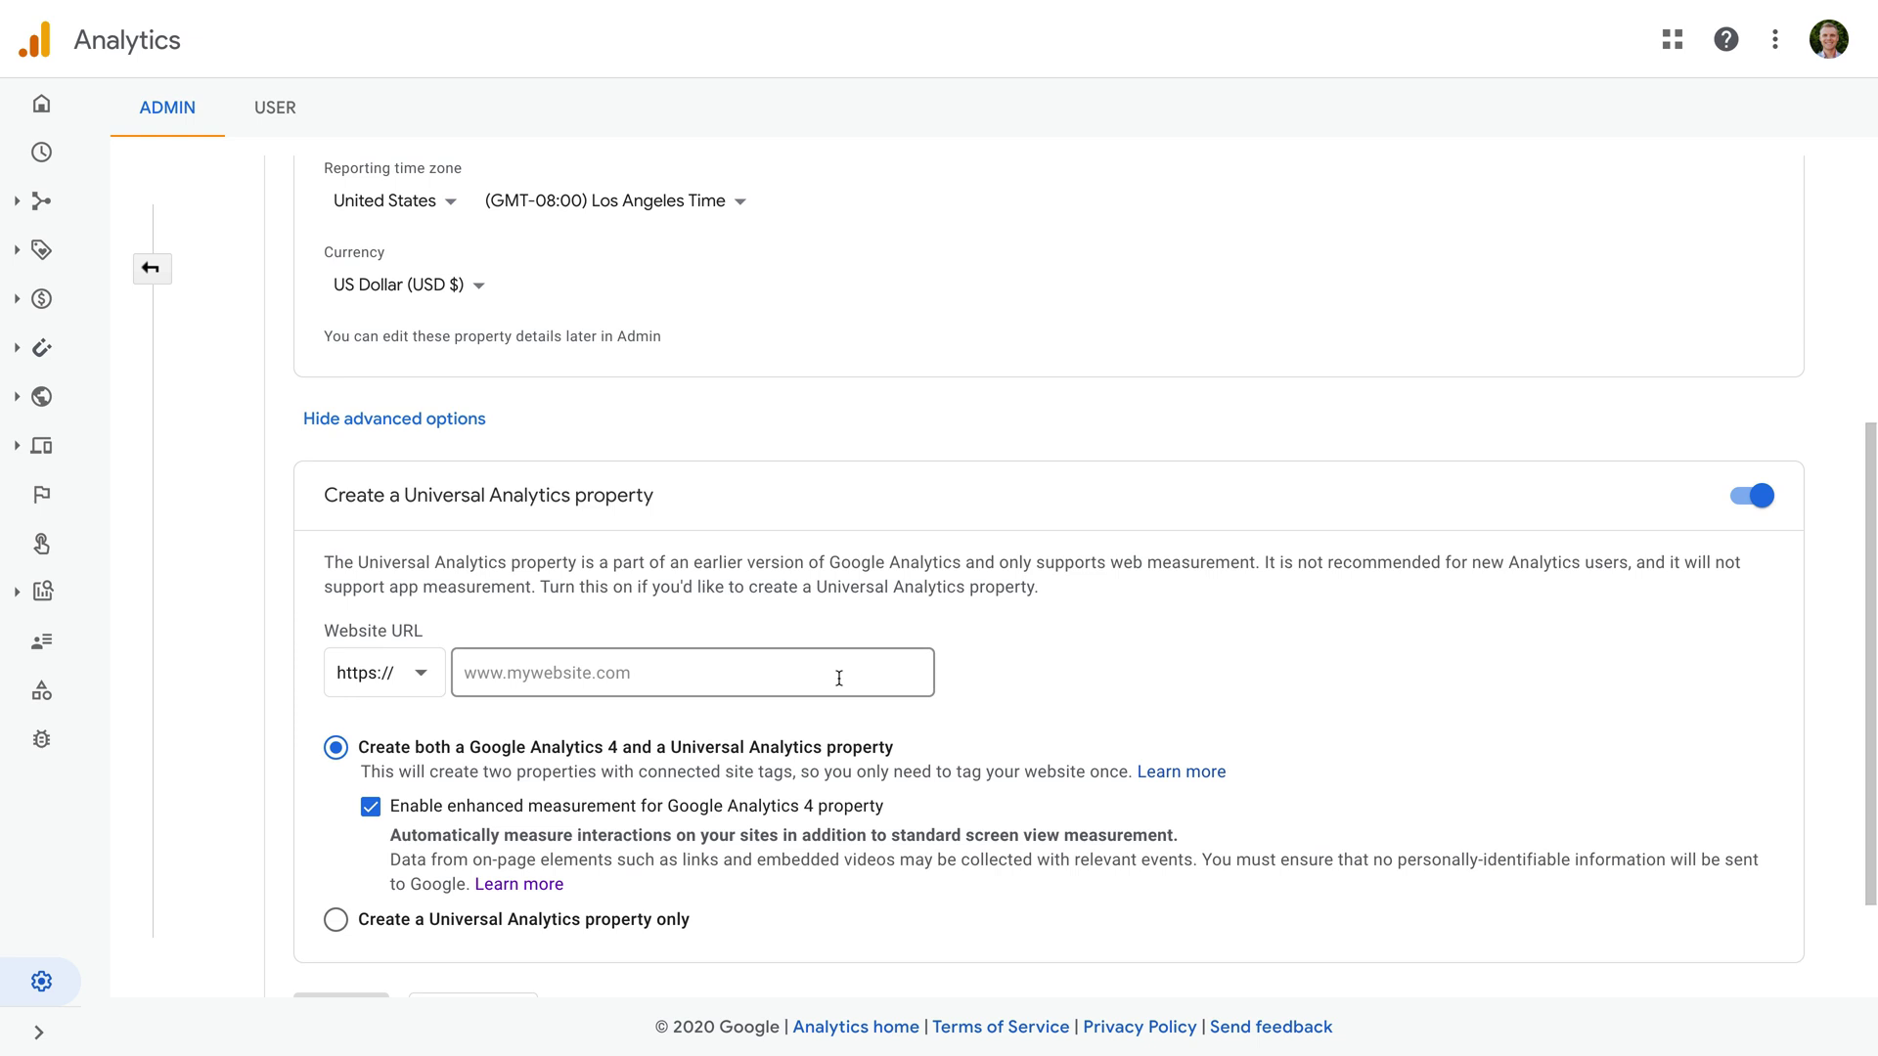
click(837, 677)
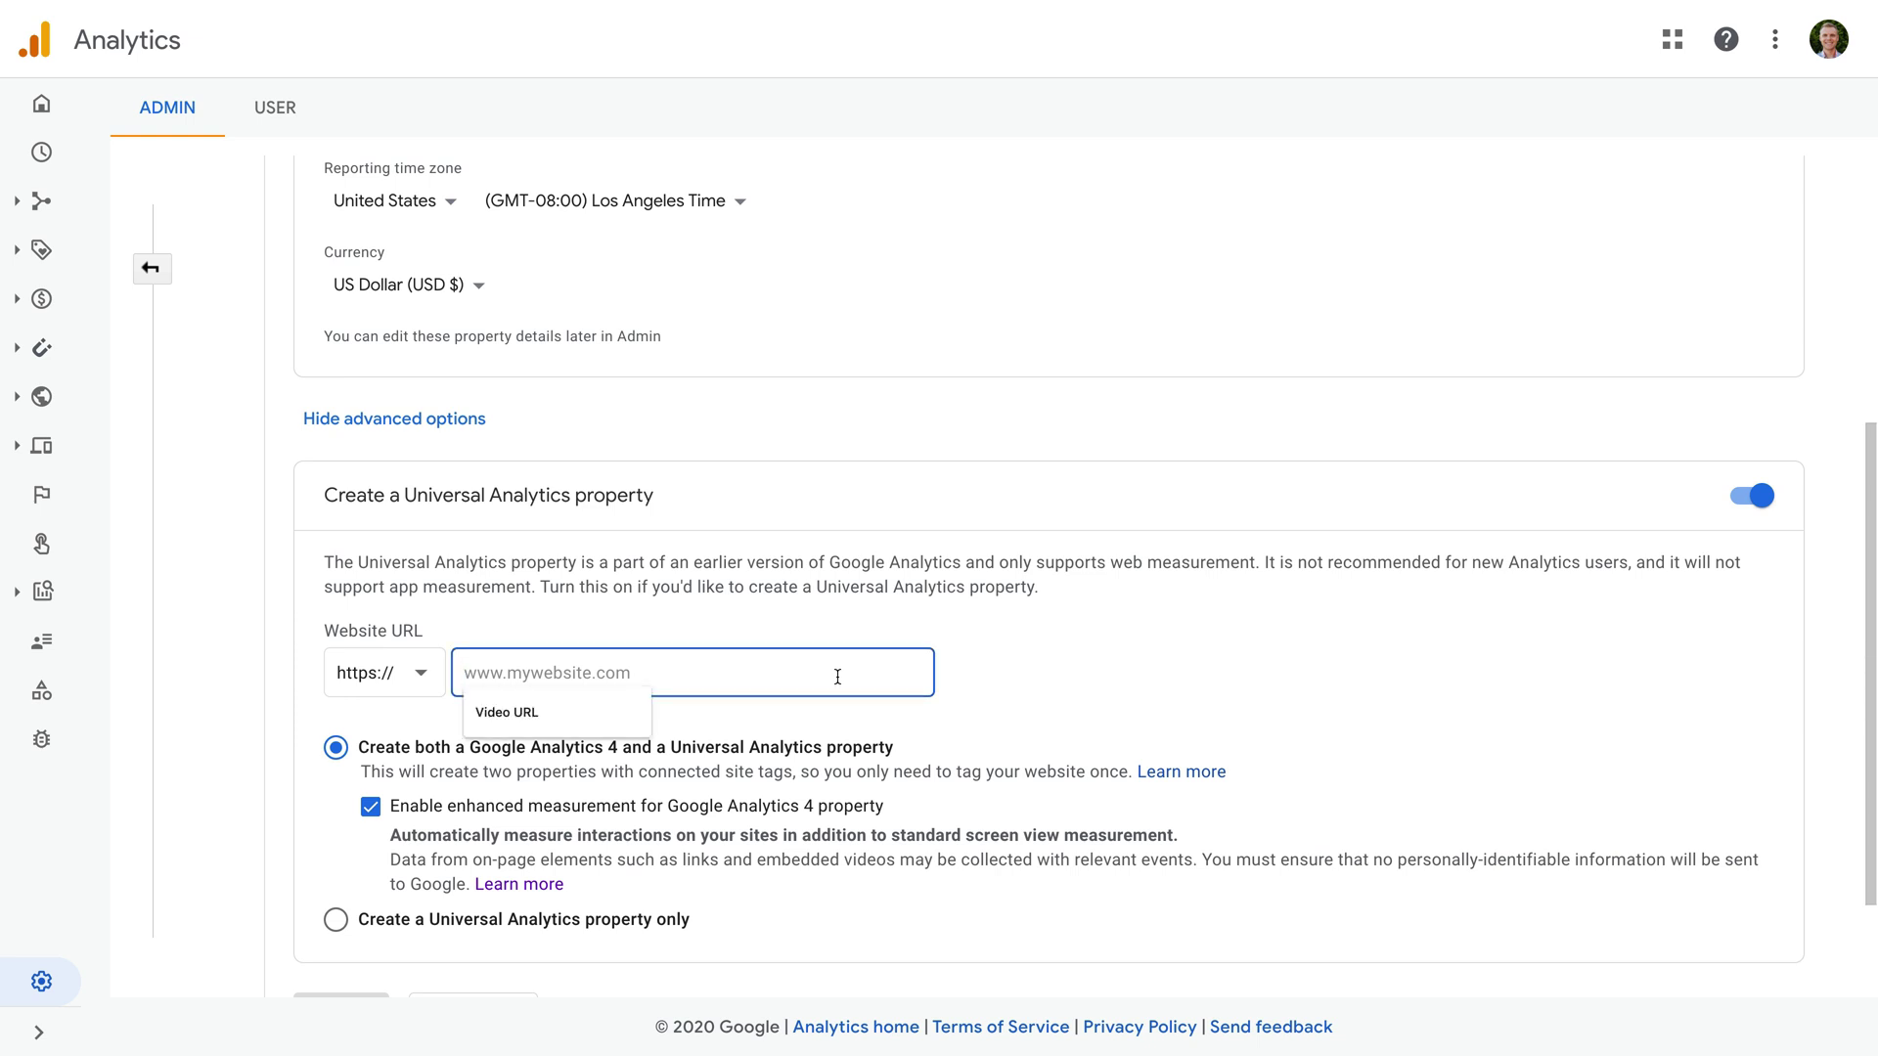
text(www.lovesdata.)
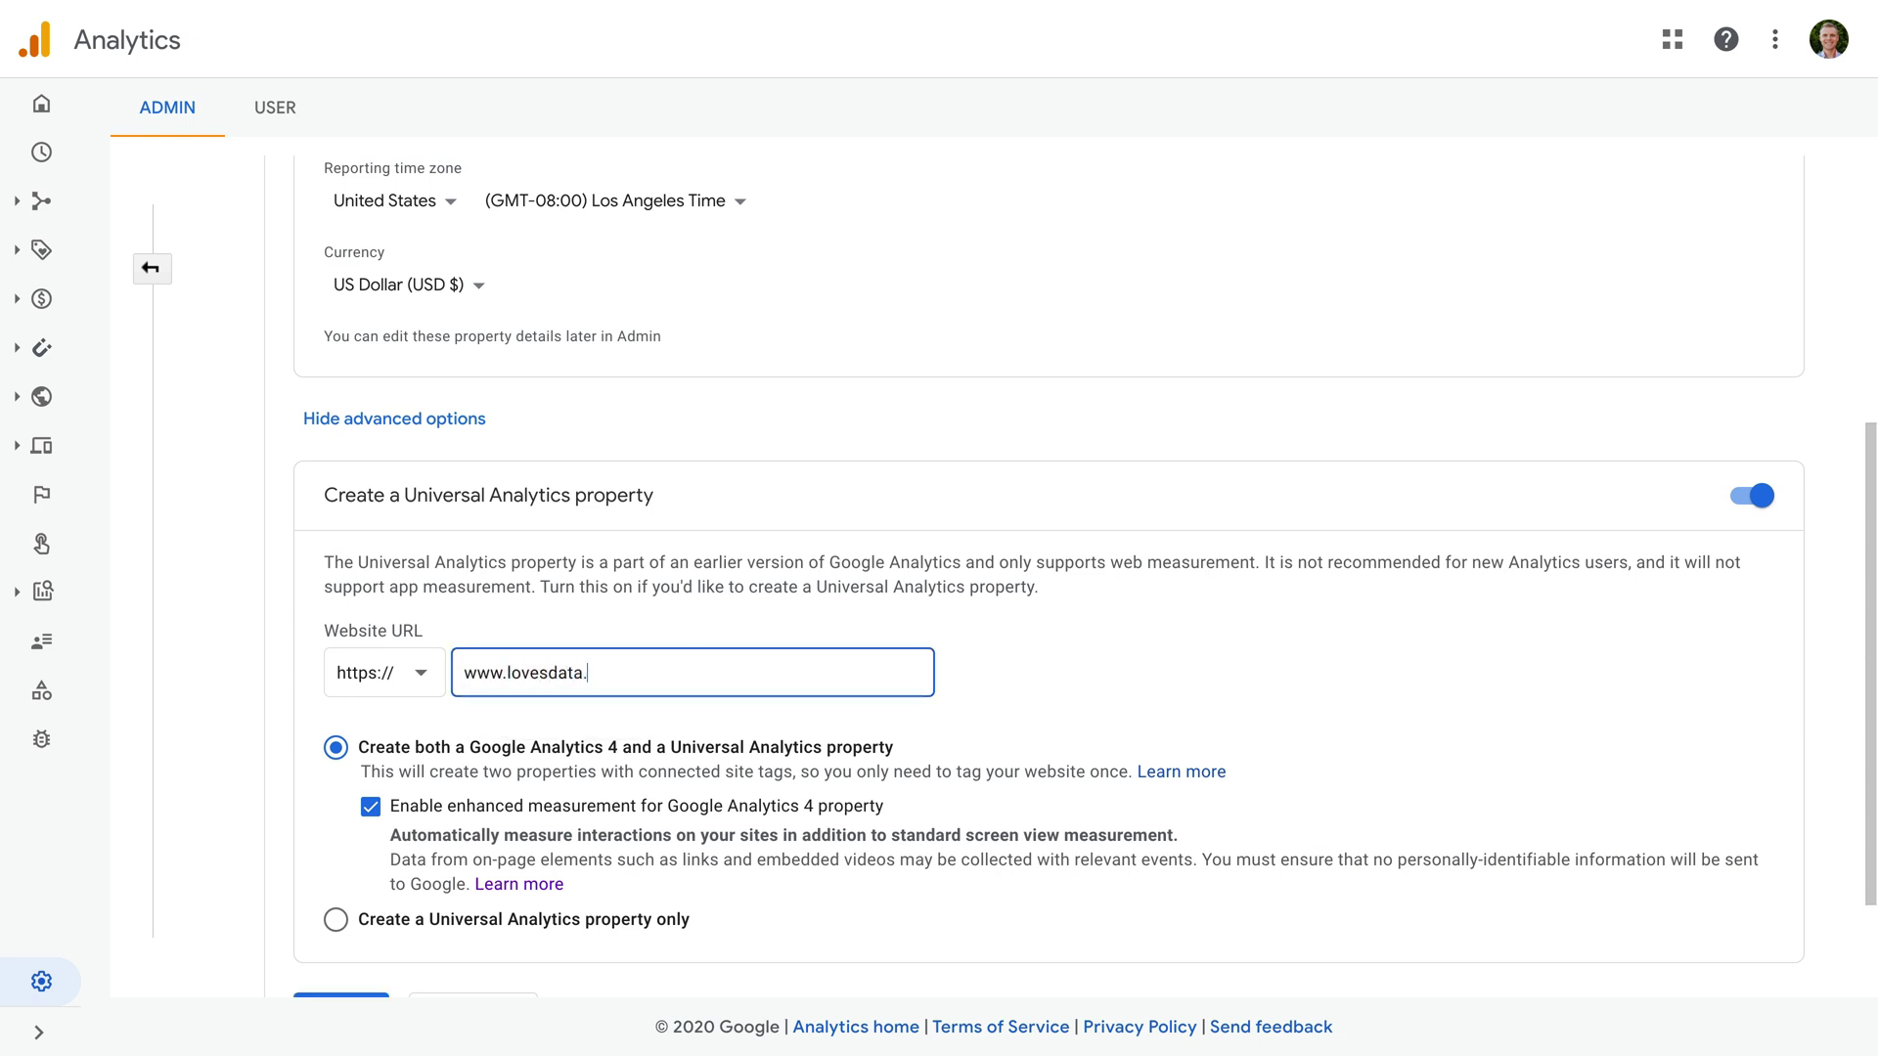
text(com)
scroll(845, 733, down, 2)
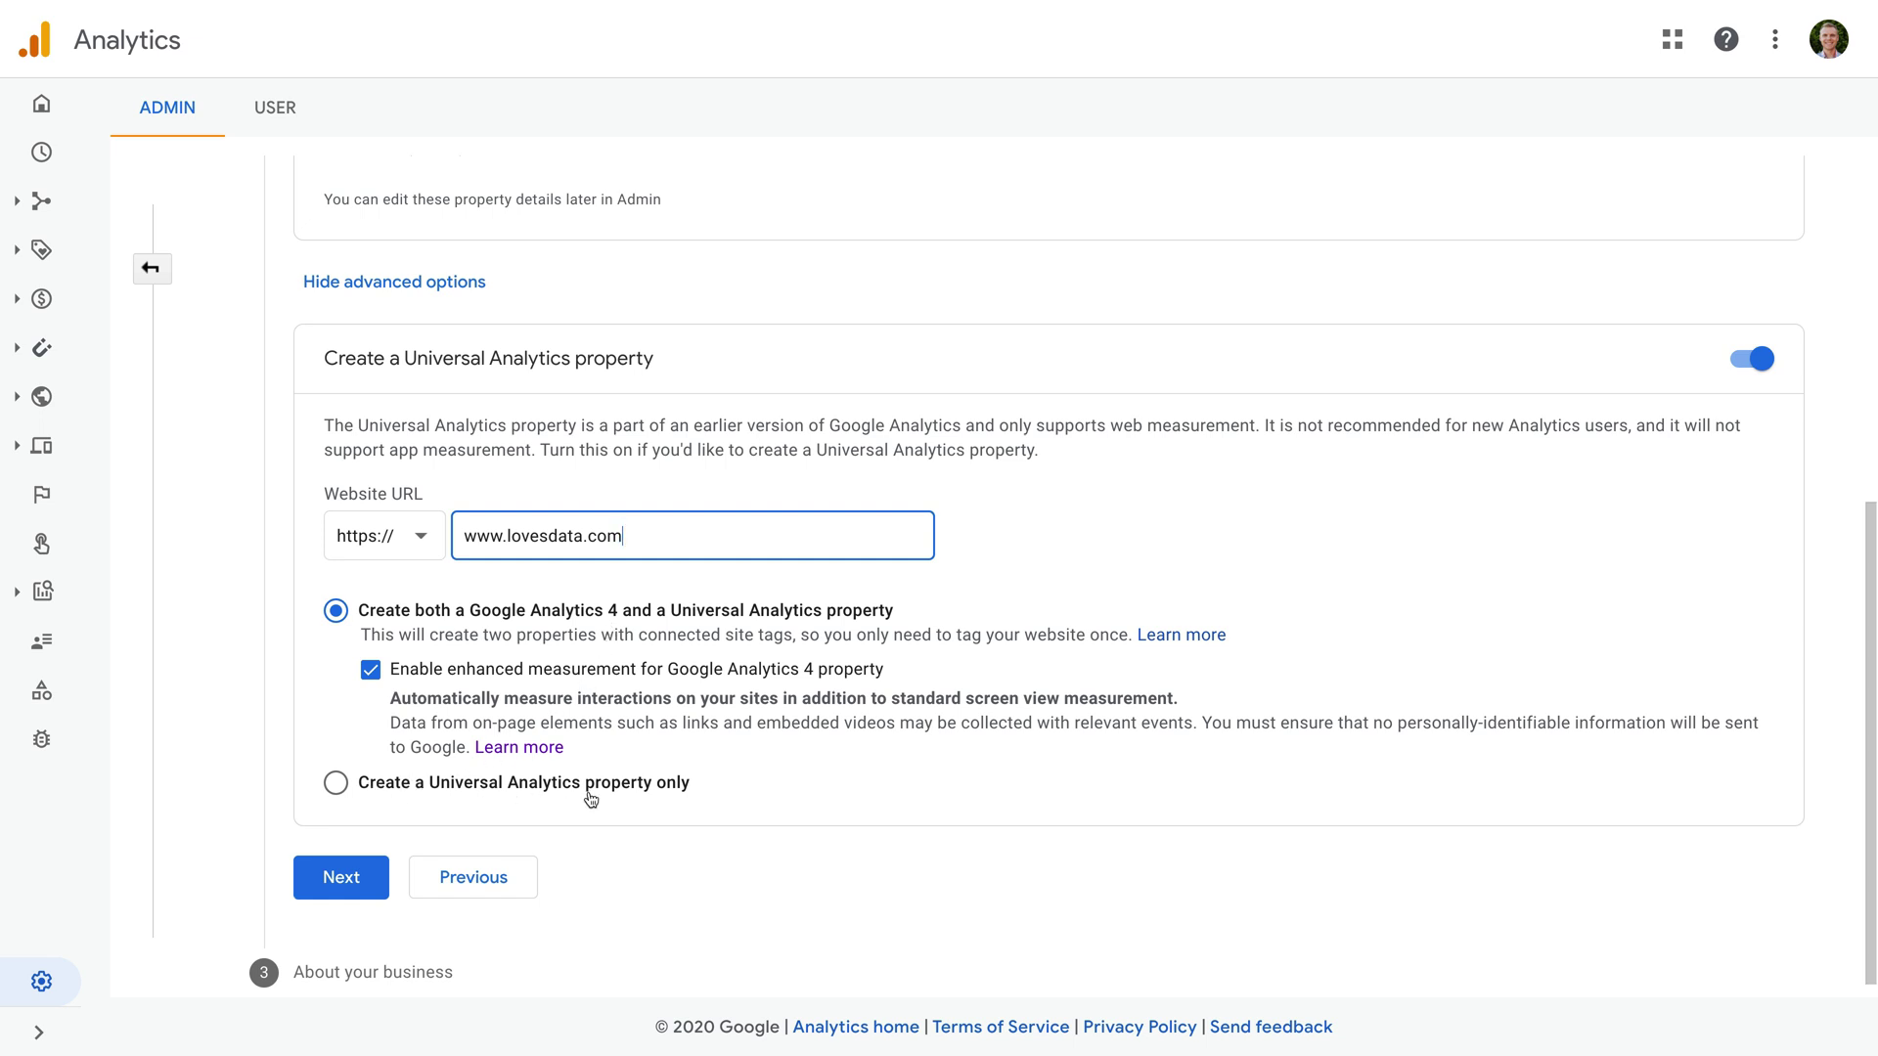
Create the account, accepting the GDPR and Controller-Controller terms, then show its Admin account and GA4 property settings.
click(361, 883)
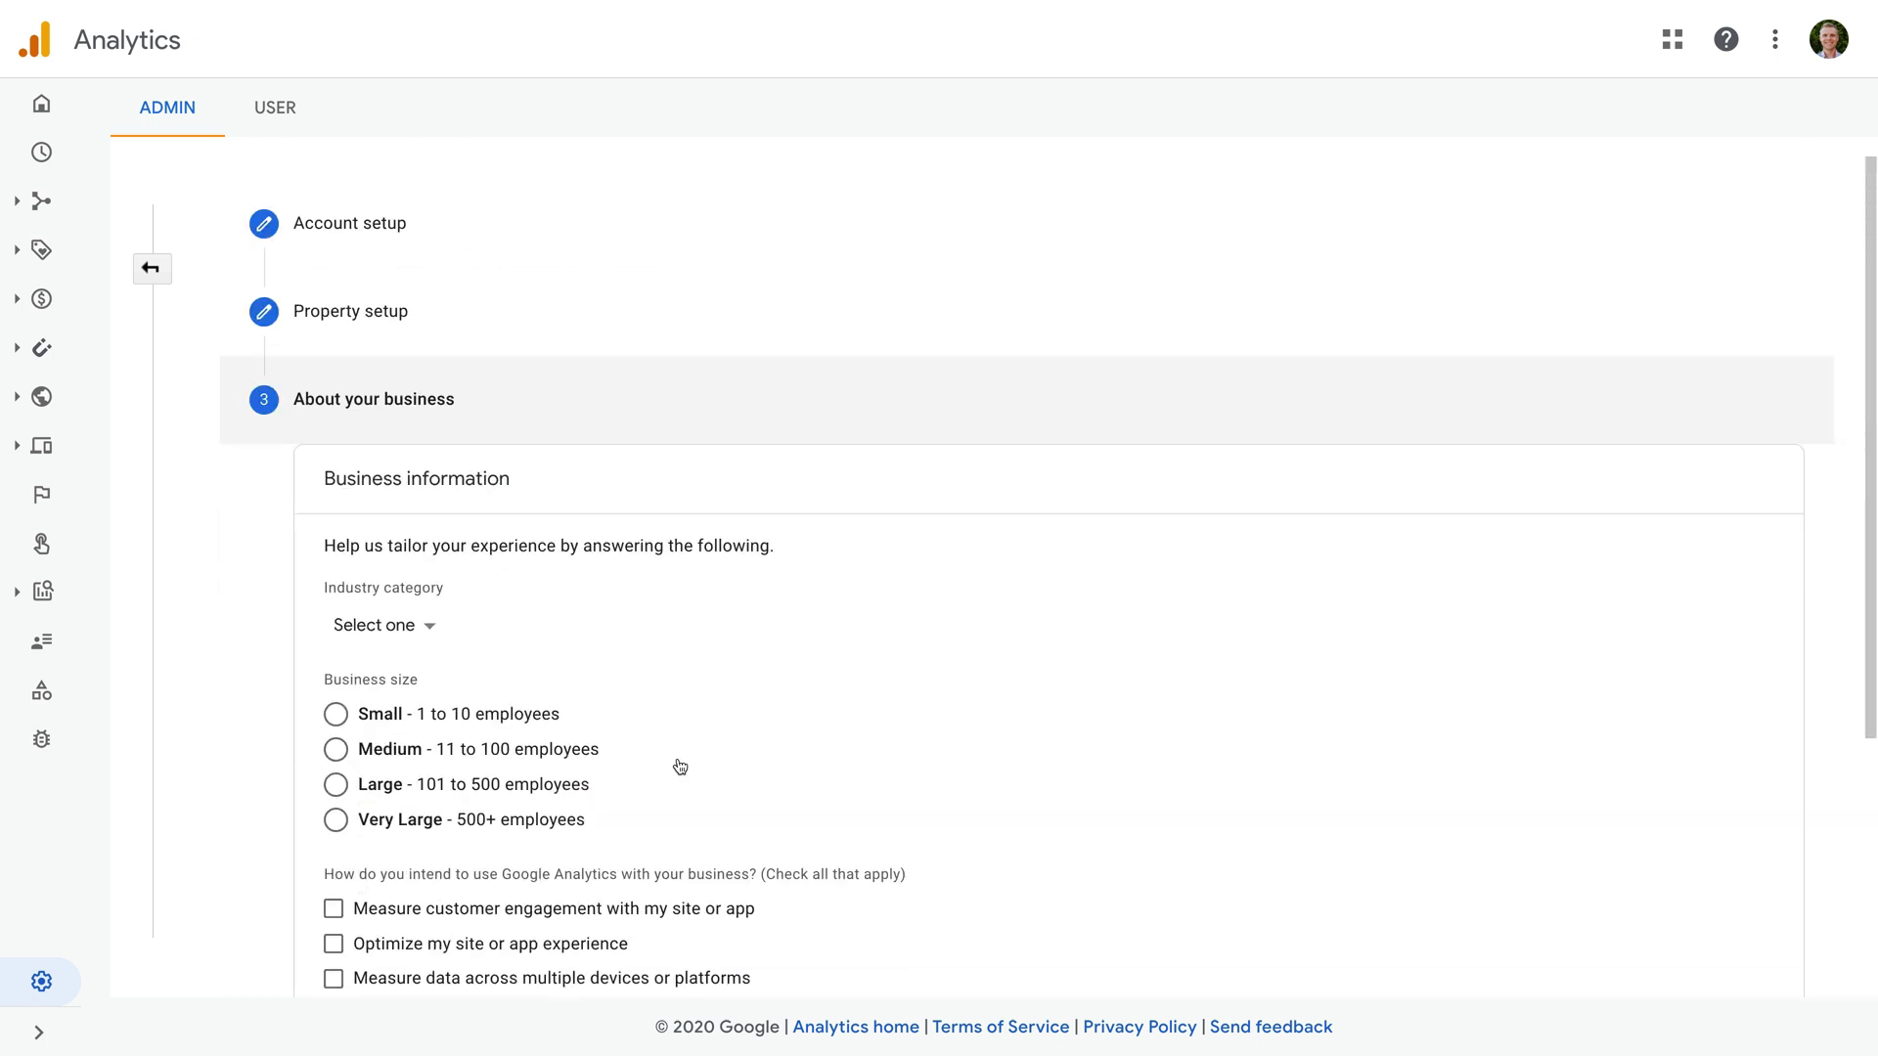
scroll(679, 766, down, 4)
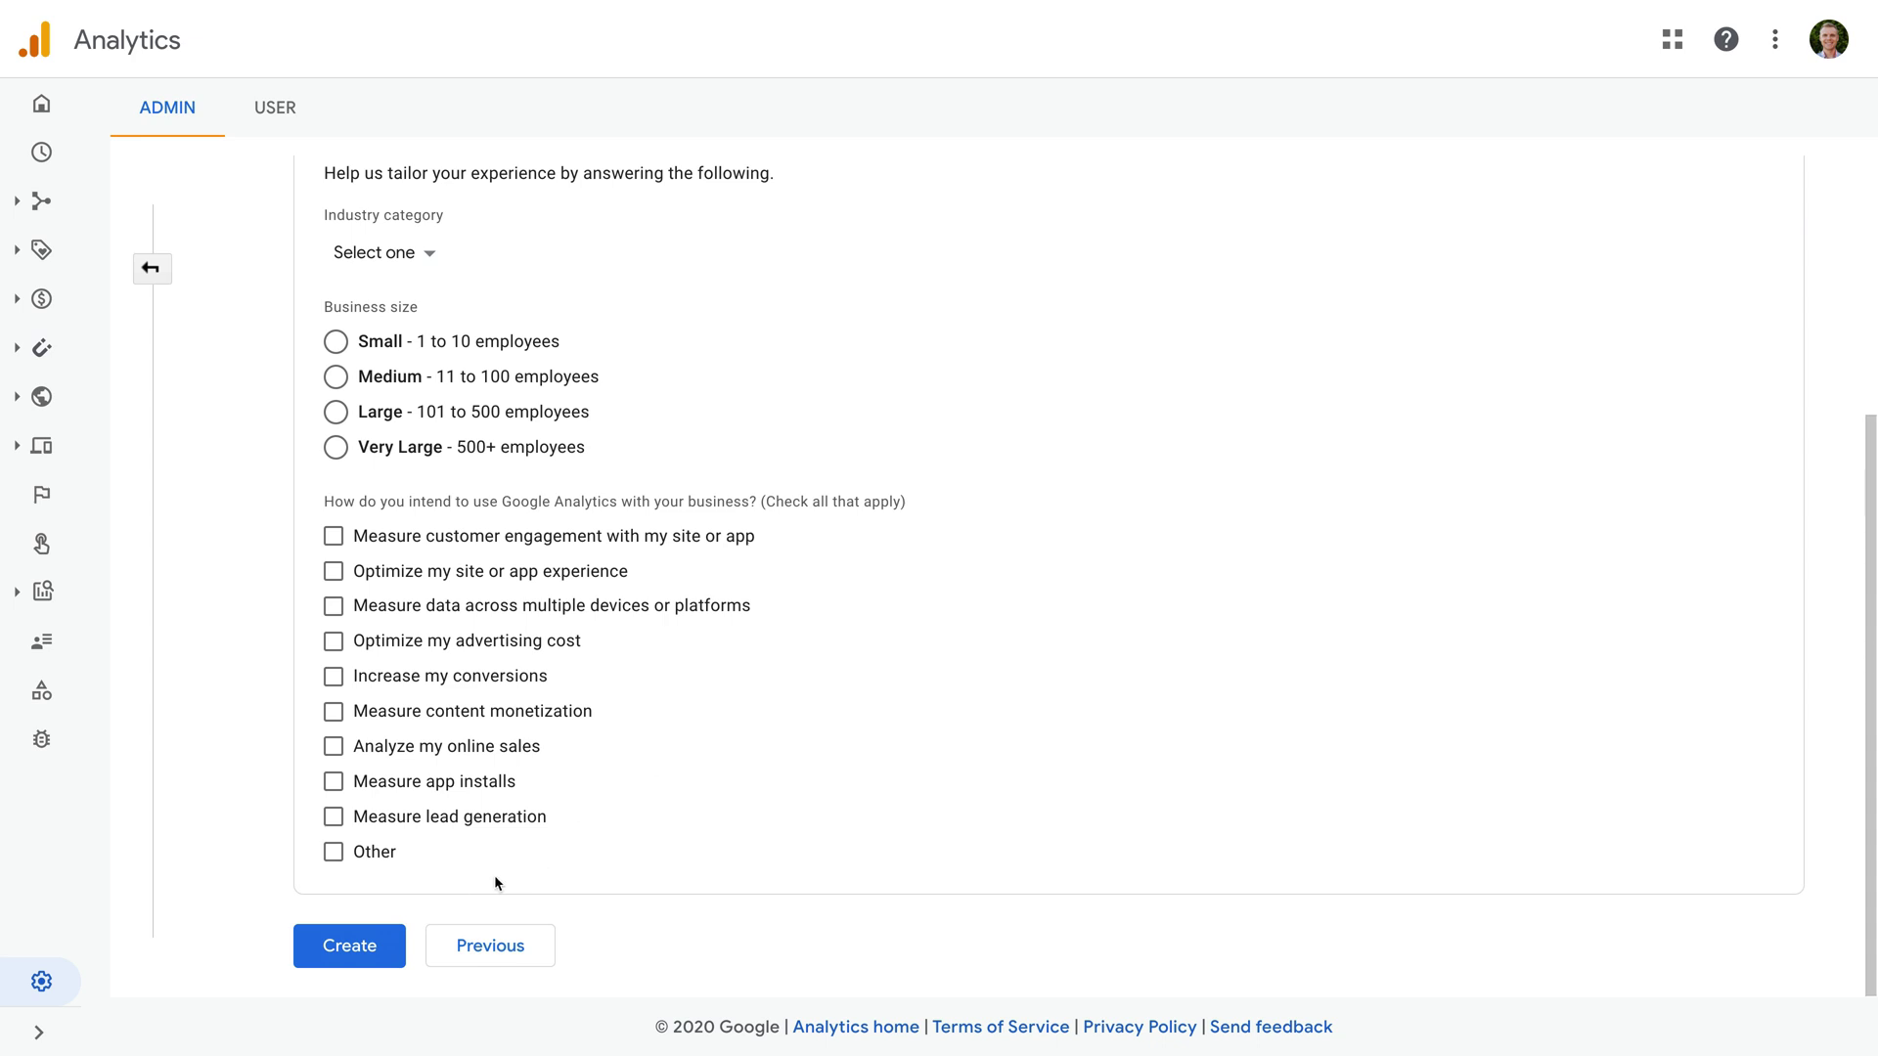
click(392, 953)
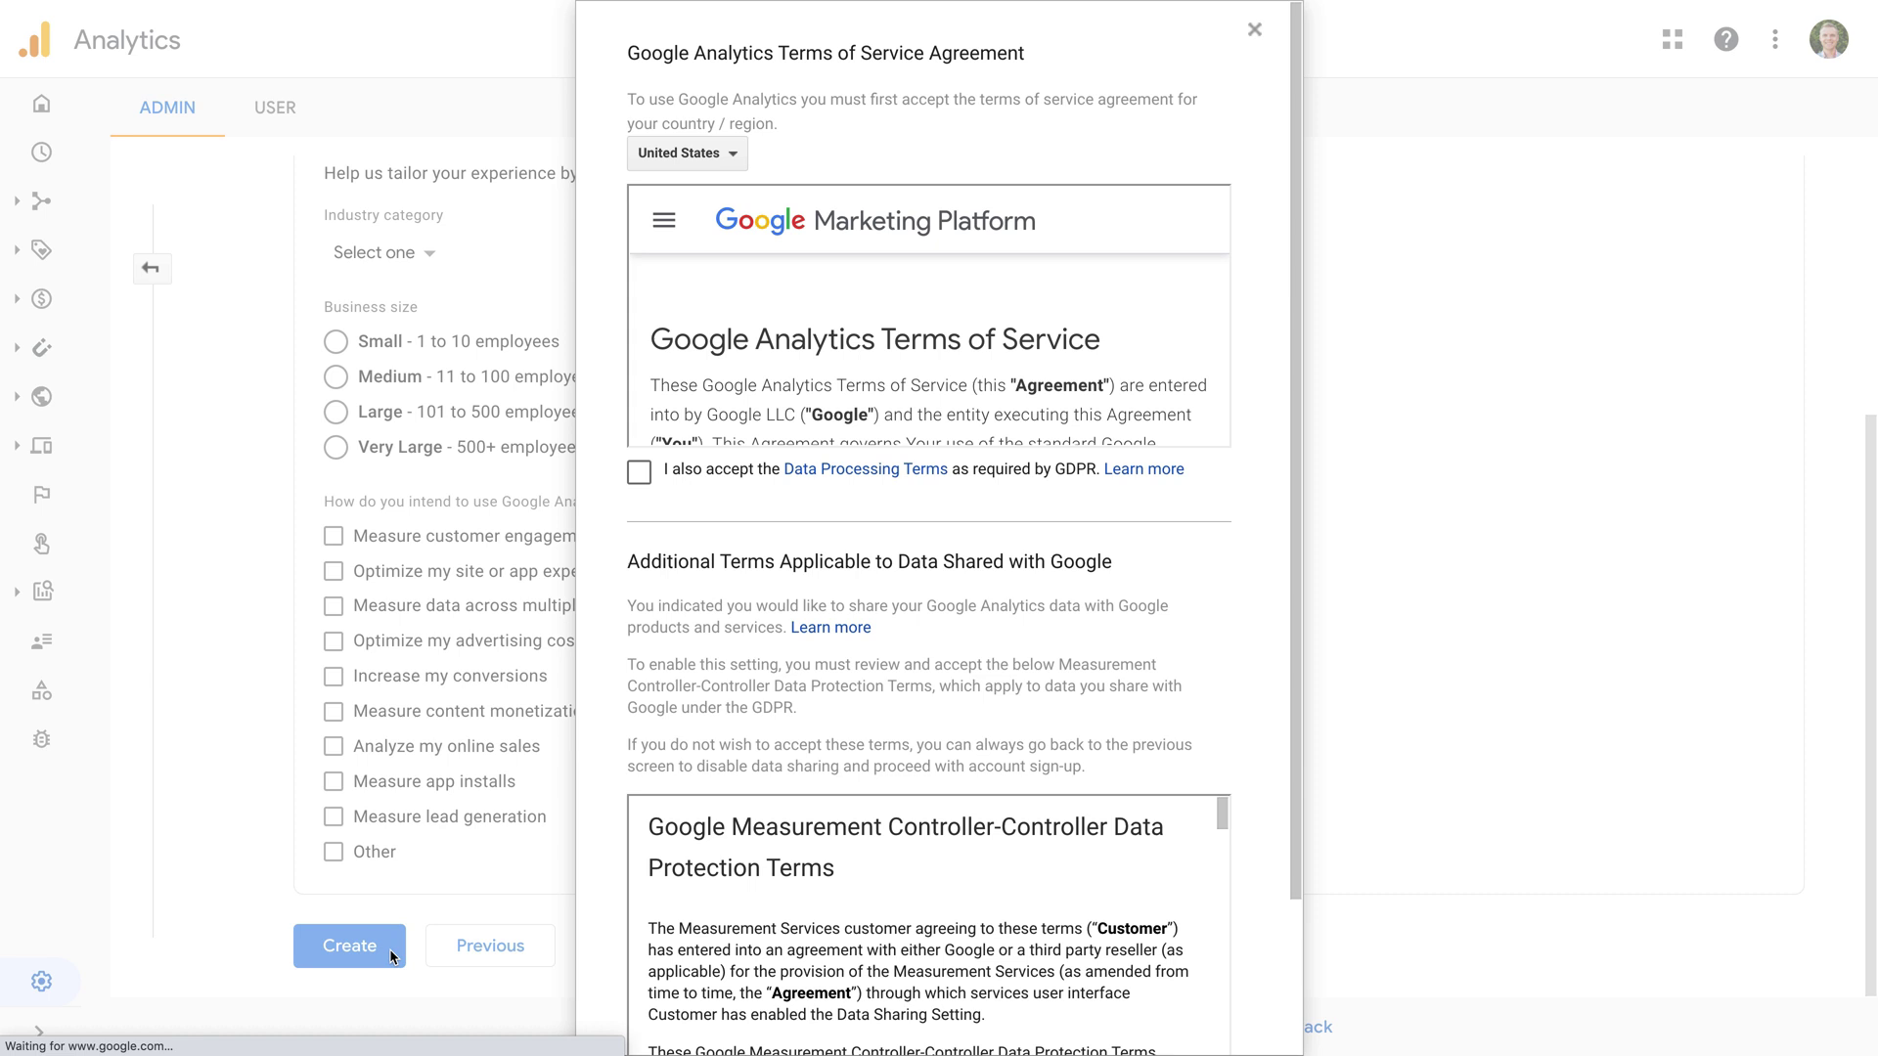
click(640, 474)
scroll(645, 665, down, 2)
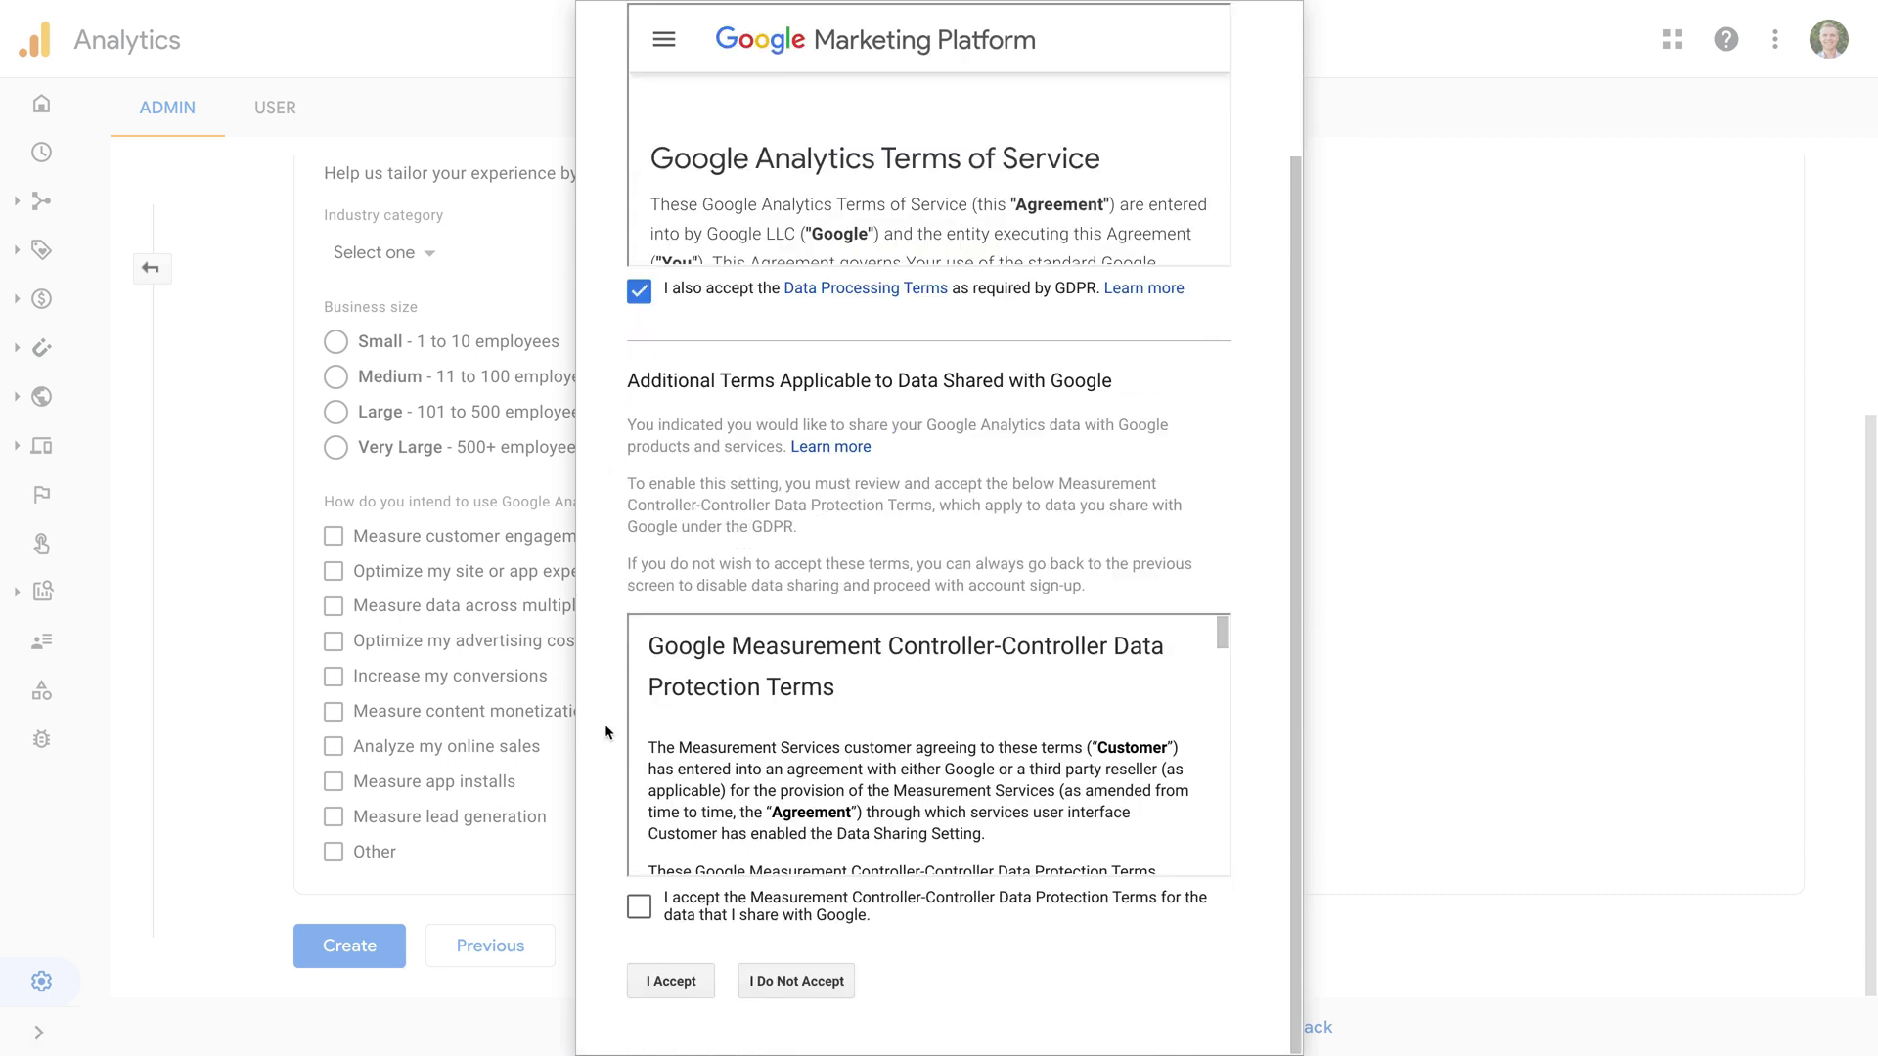
click(639, 907)
click(673, 977)
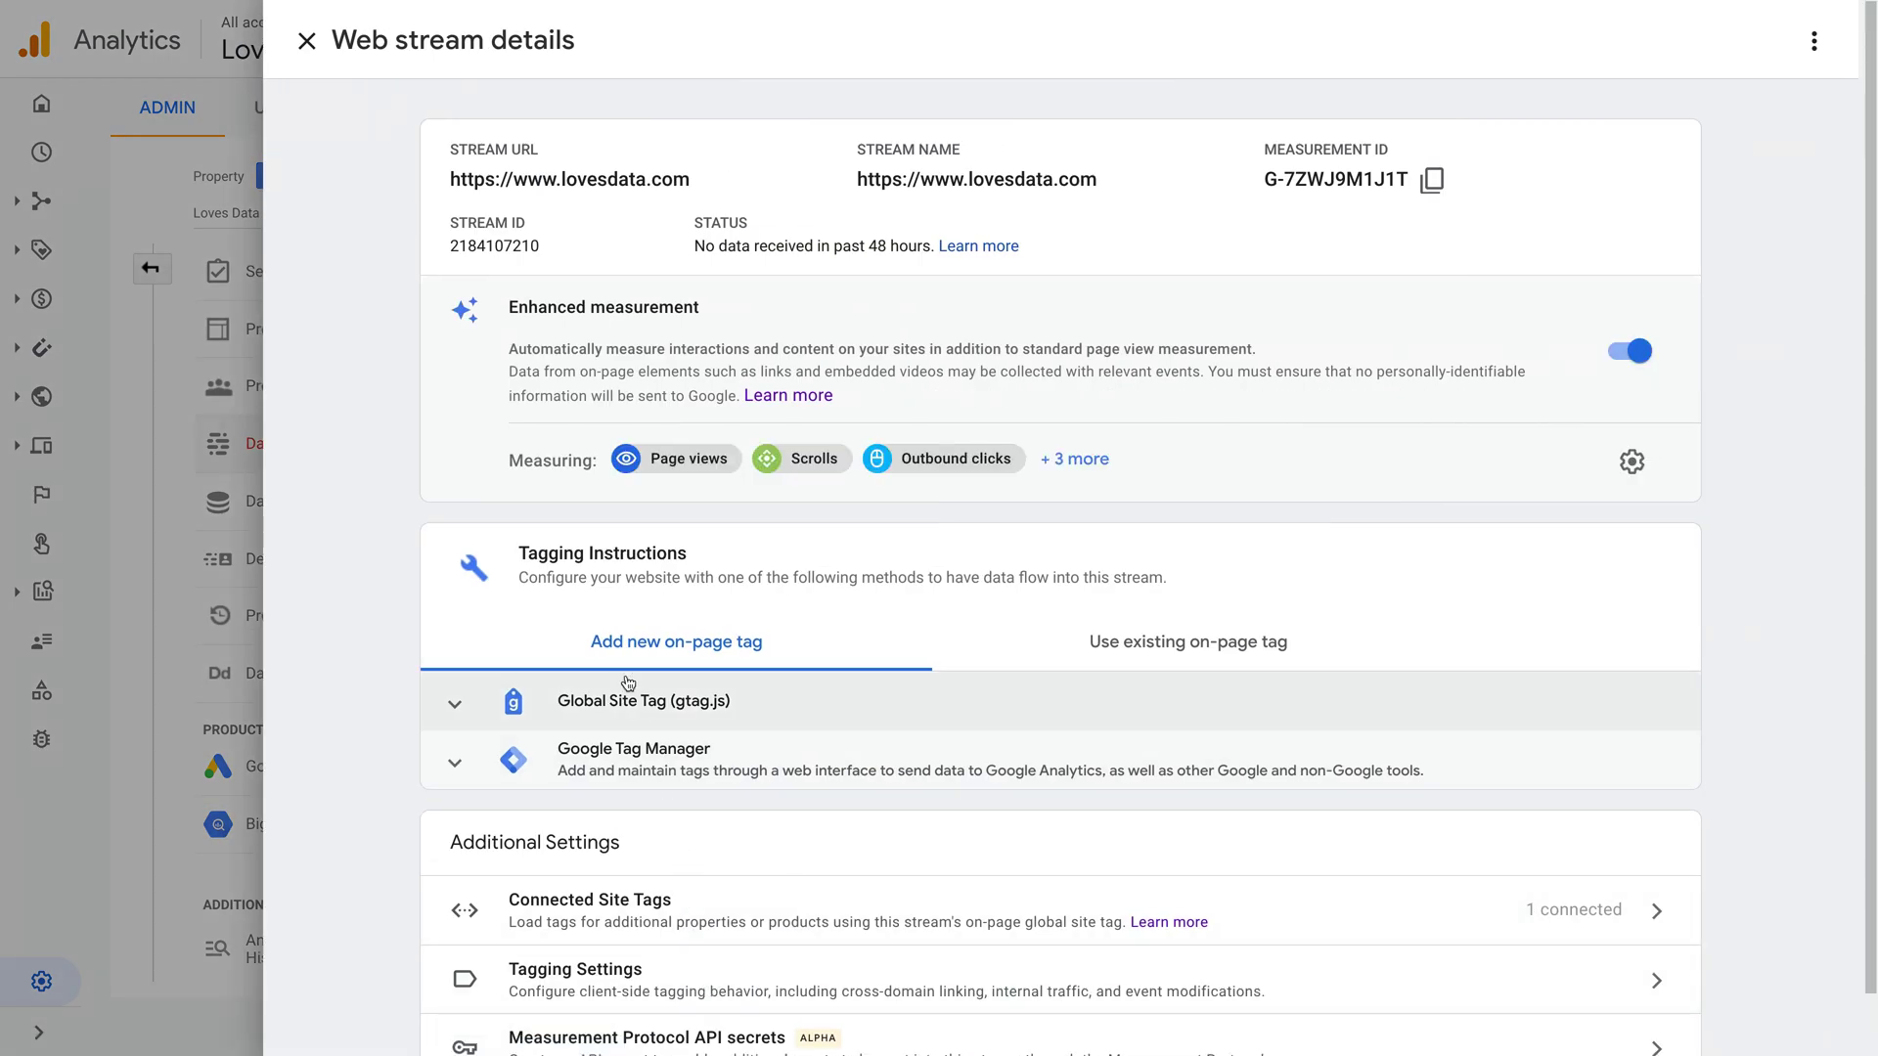
click(307, 46)
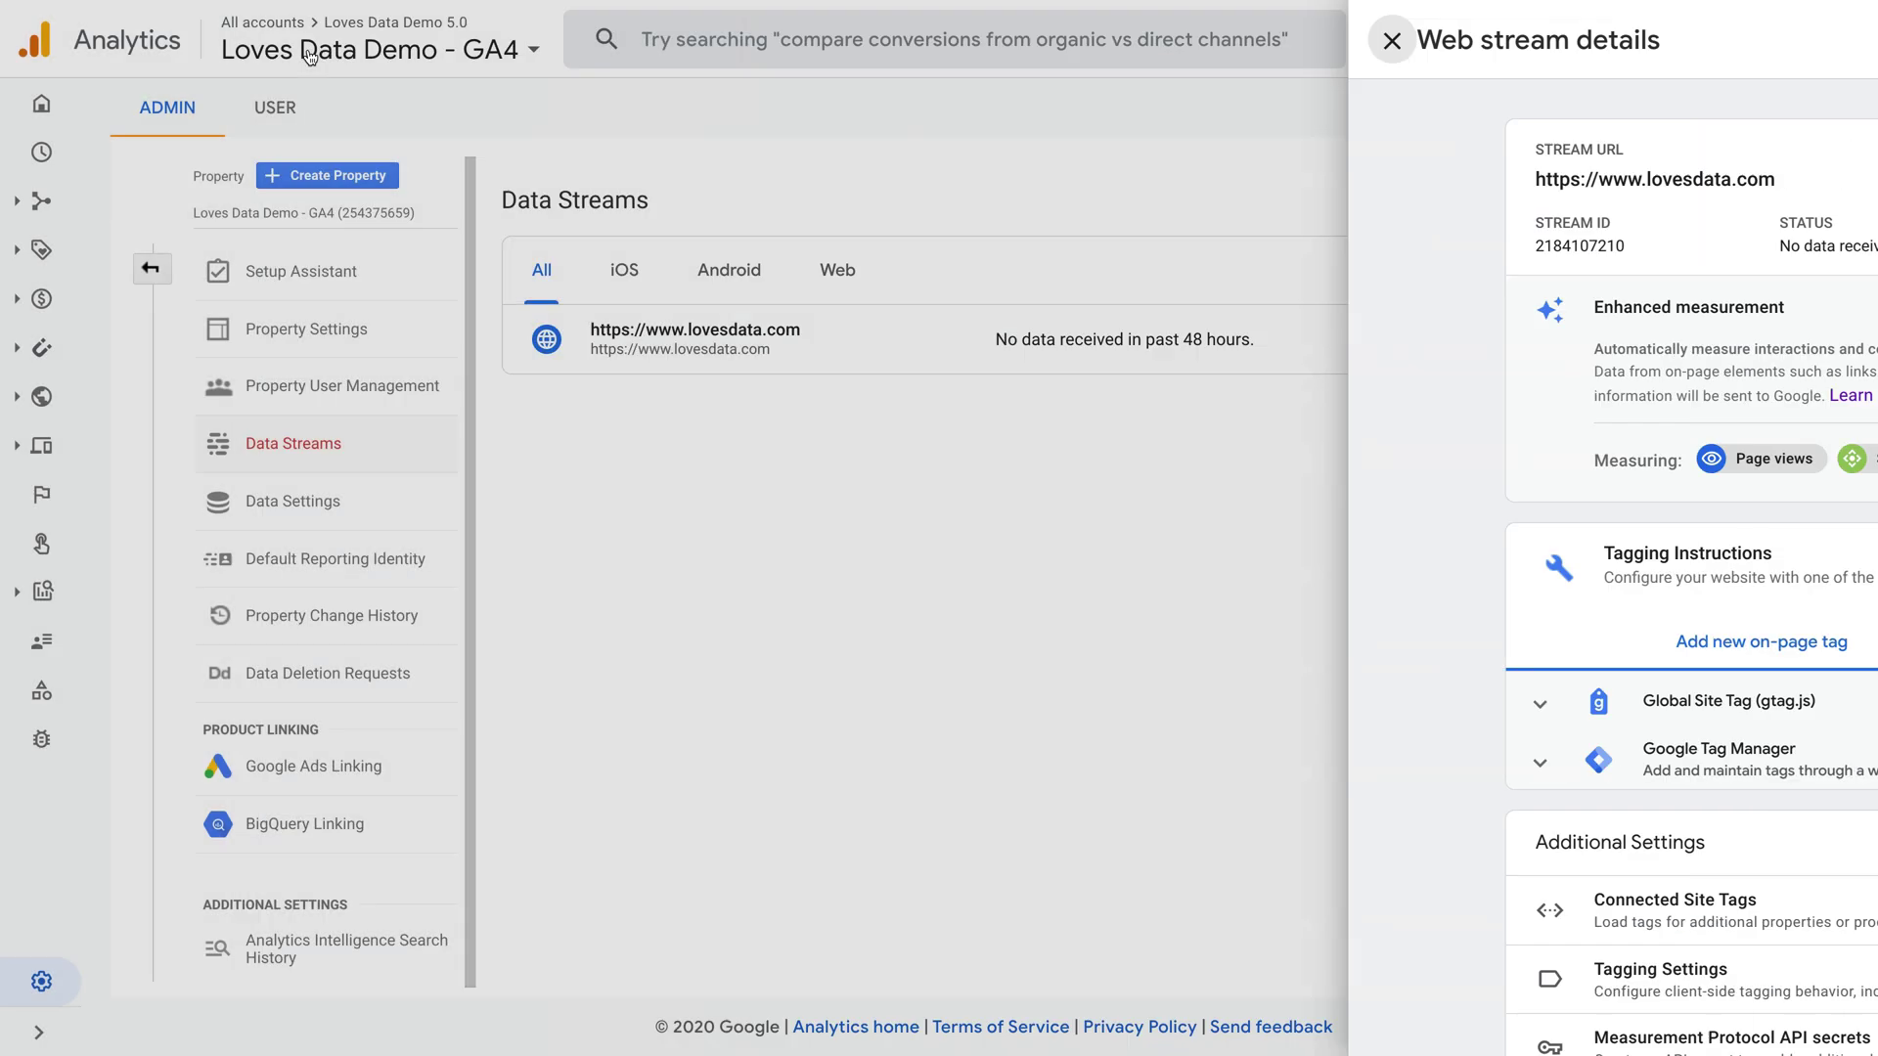
click(151, 268)
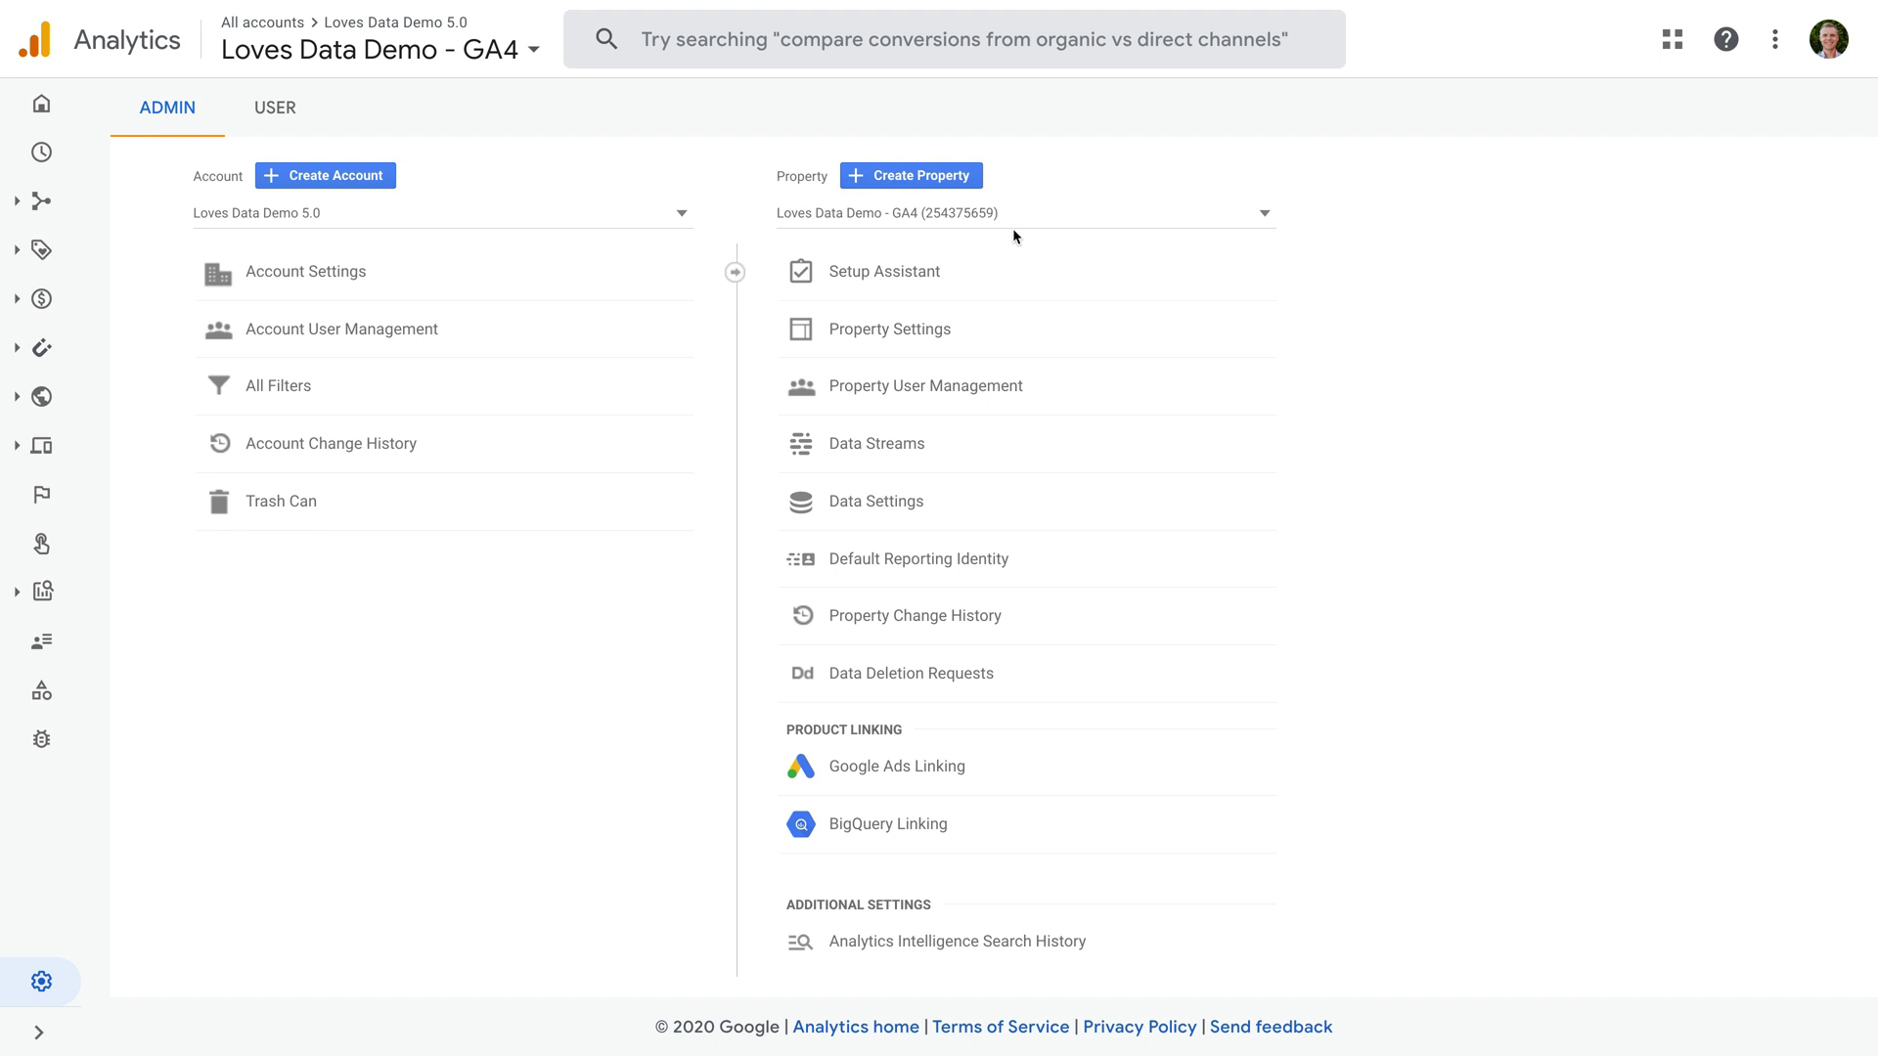
Start a new property named 'Another Universal Analytics Property' in this account.
click(957, 177)
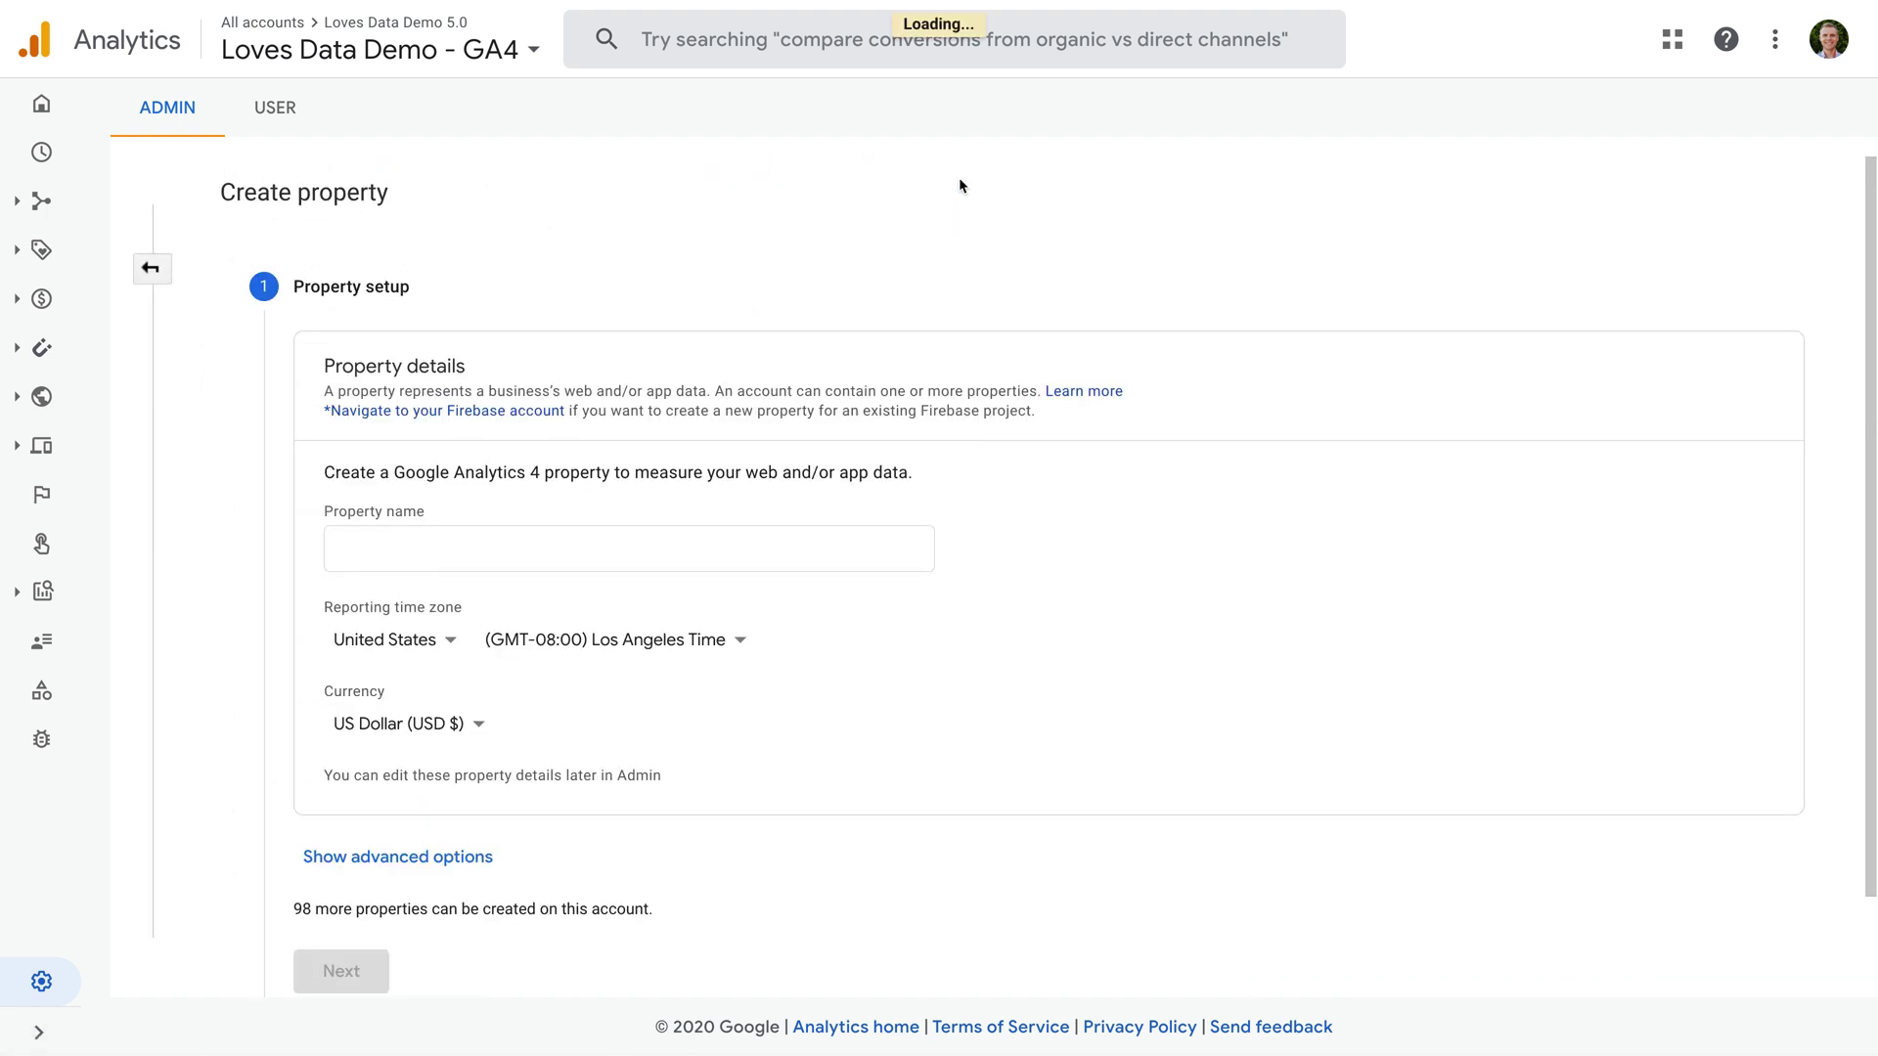
click(469, 554)
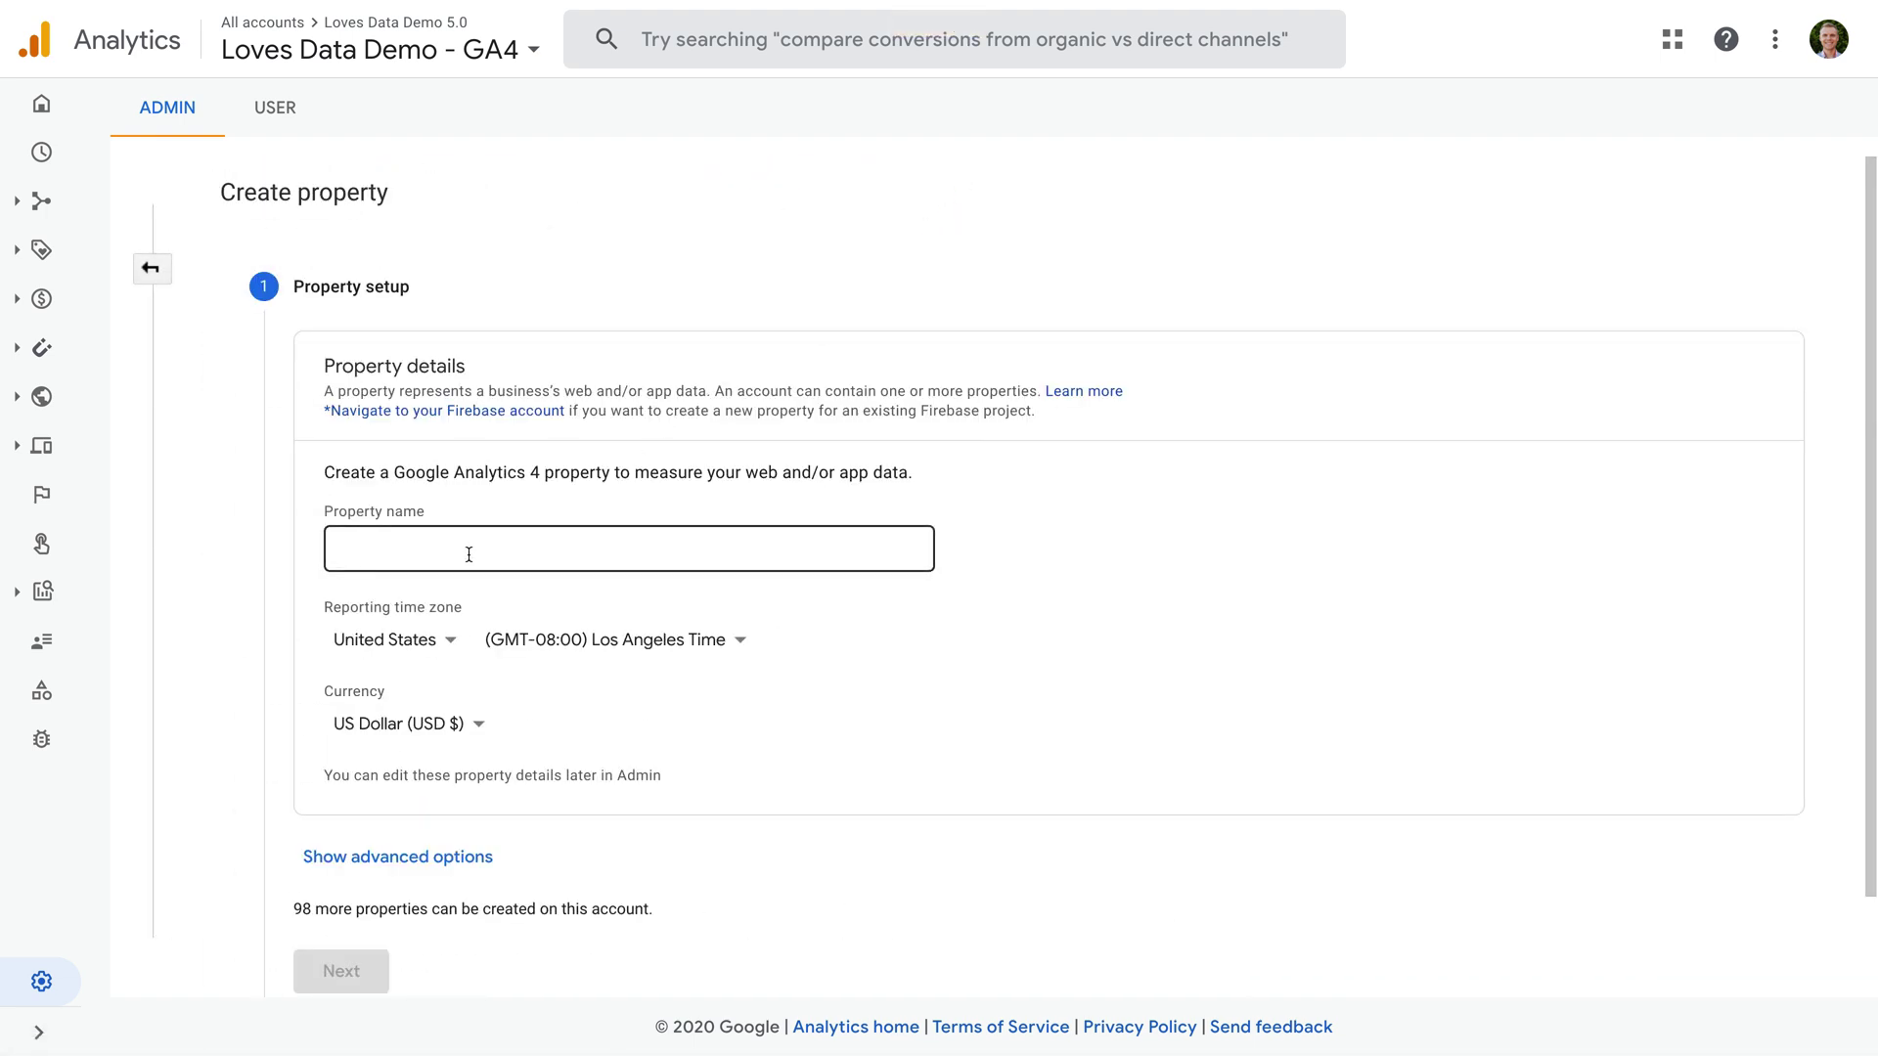
text(Anot)
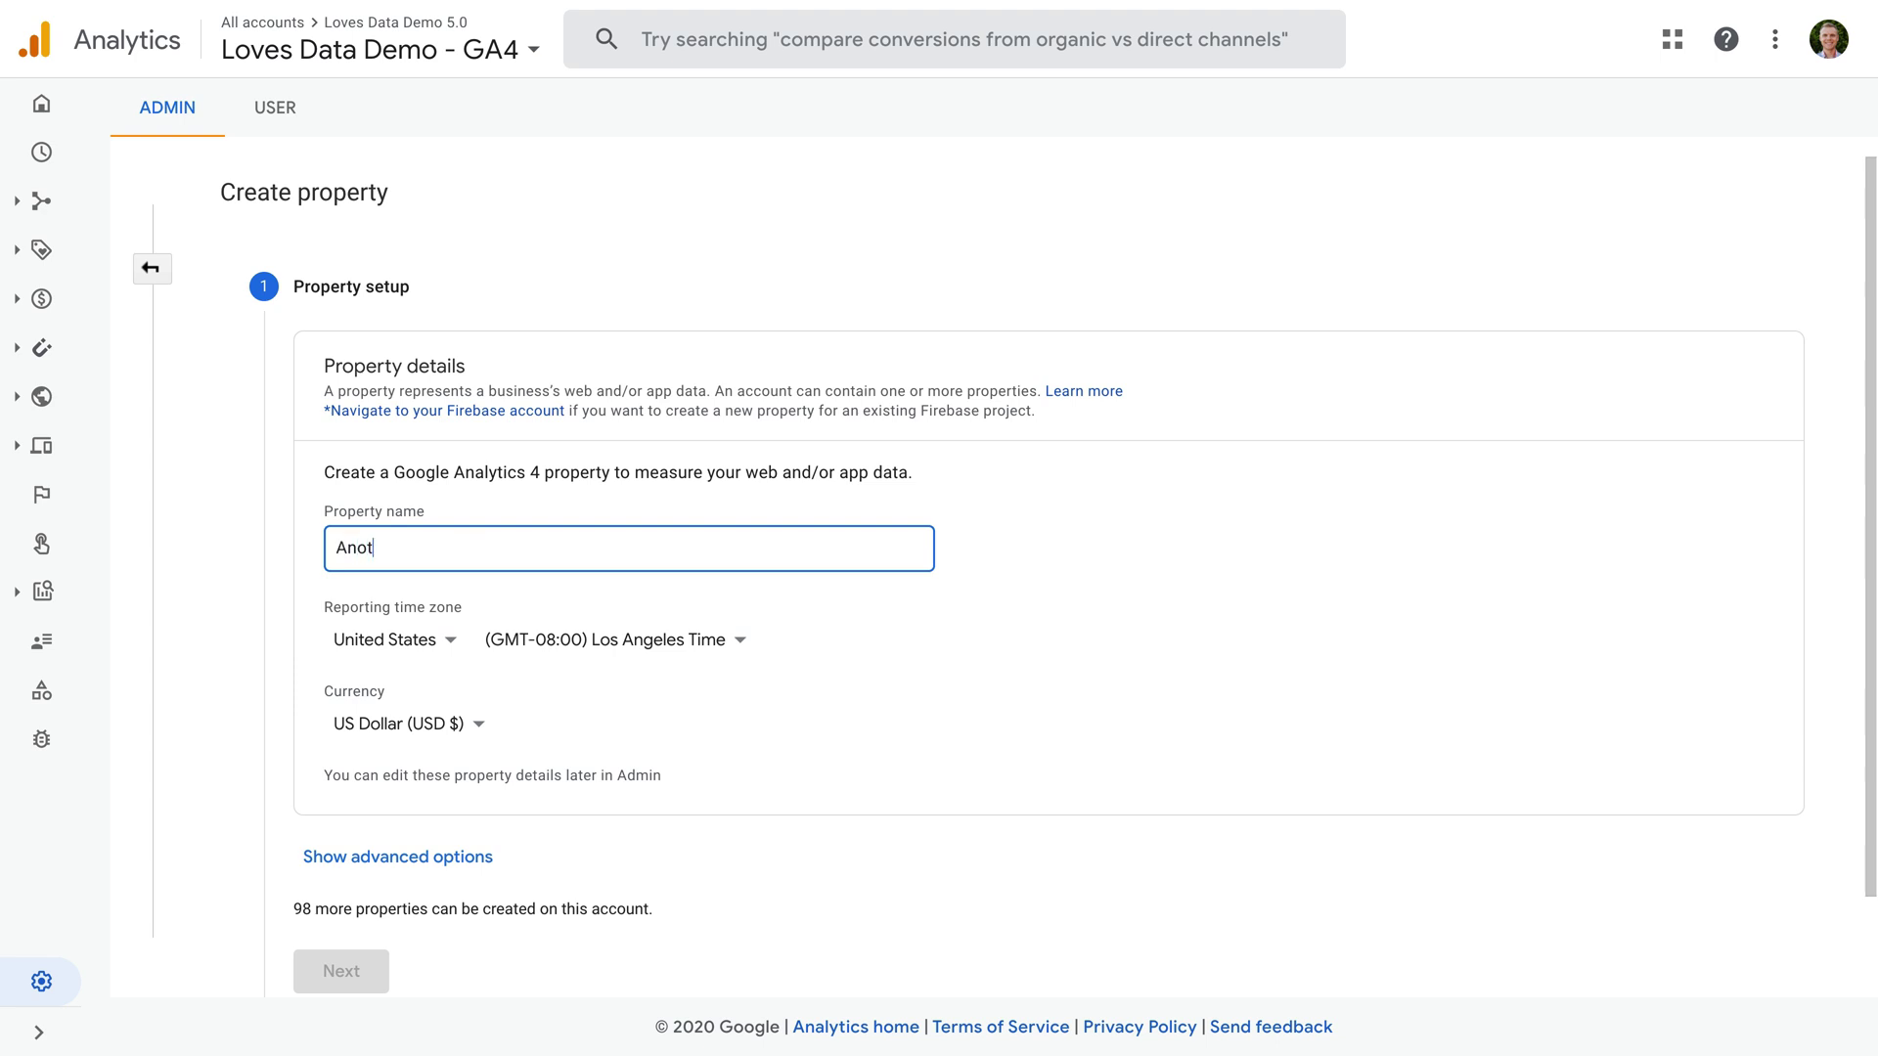
text(her Universal Analytics Property)
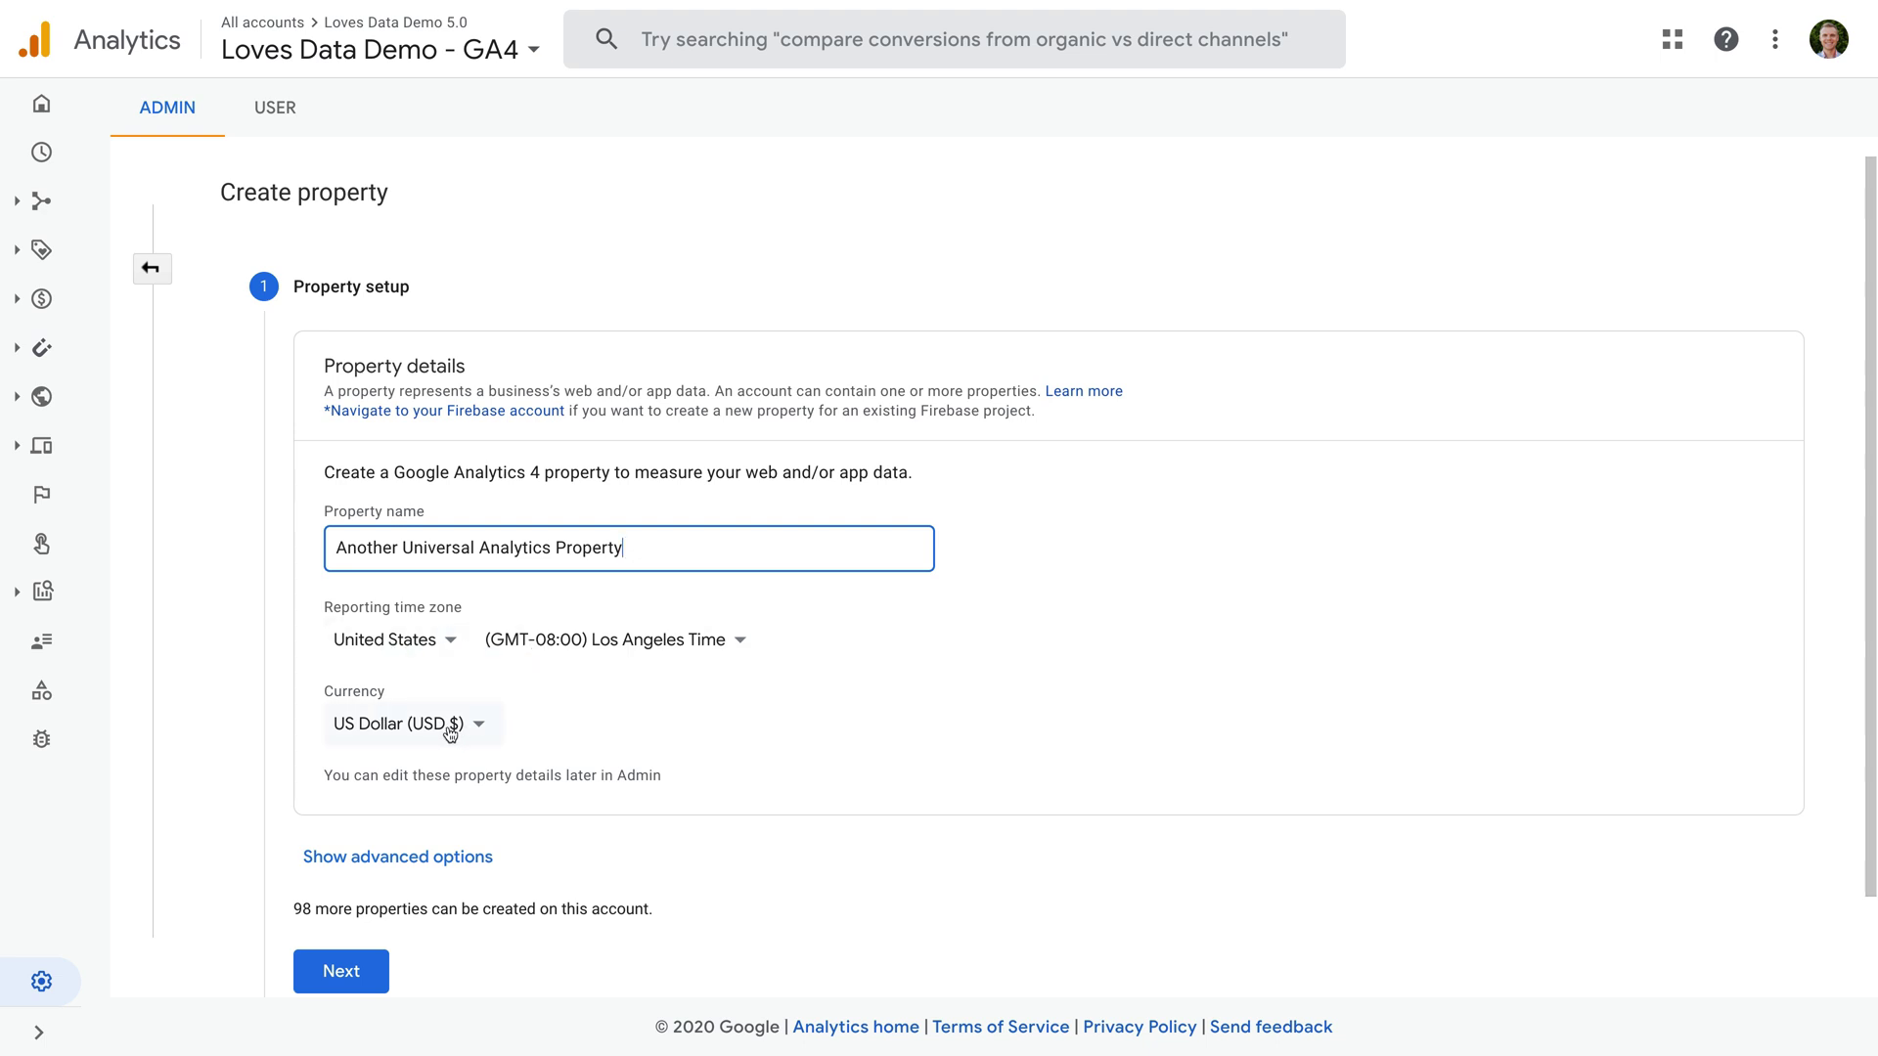
click(467, 858)
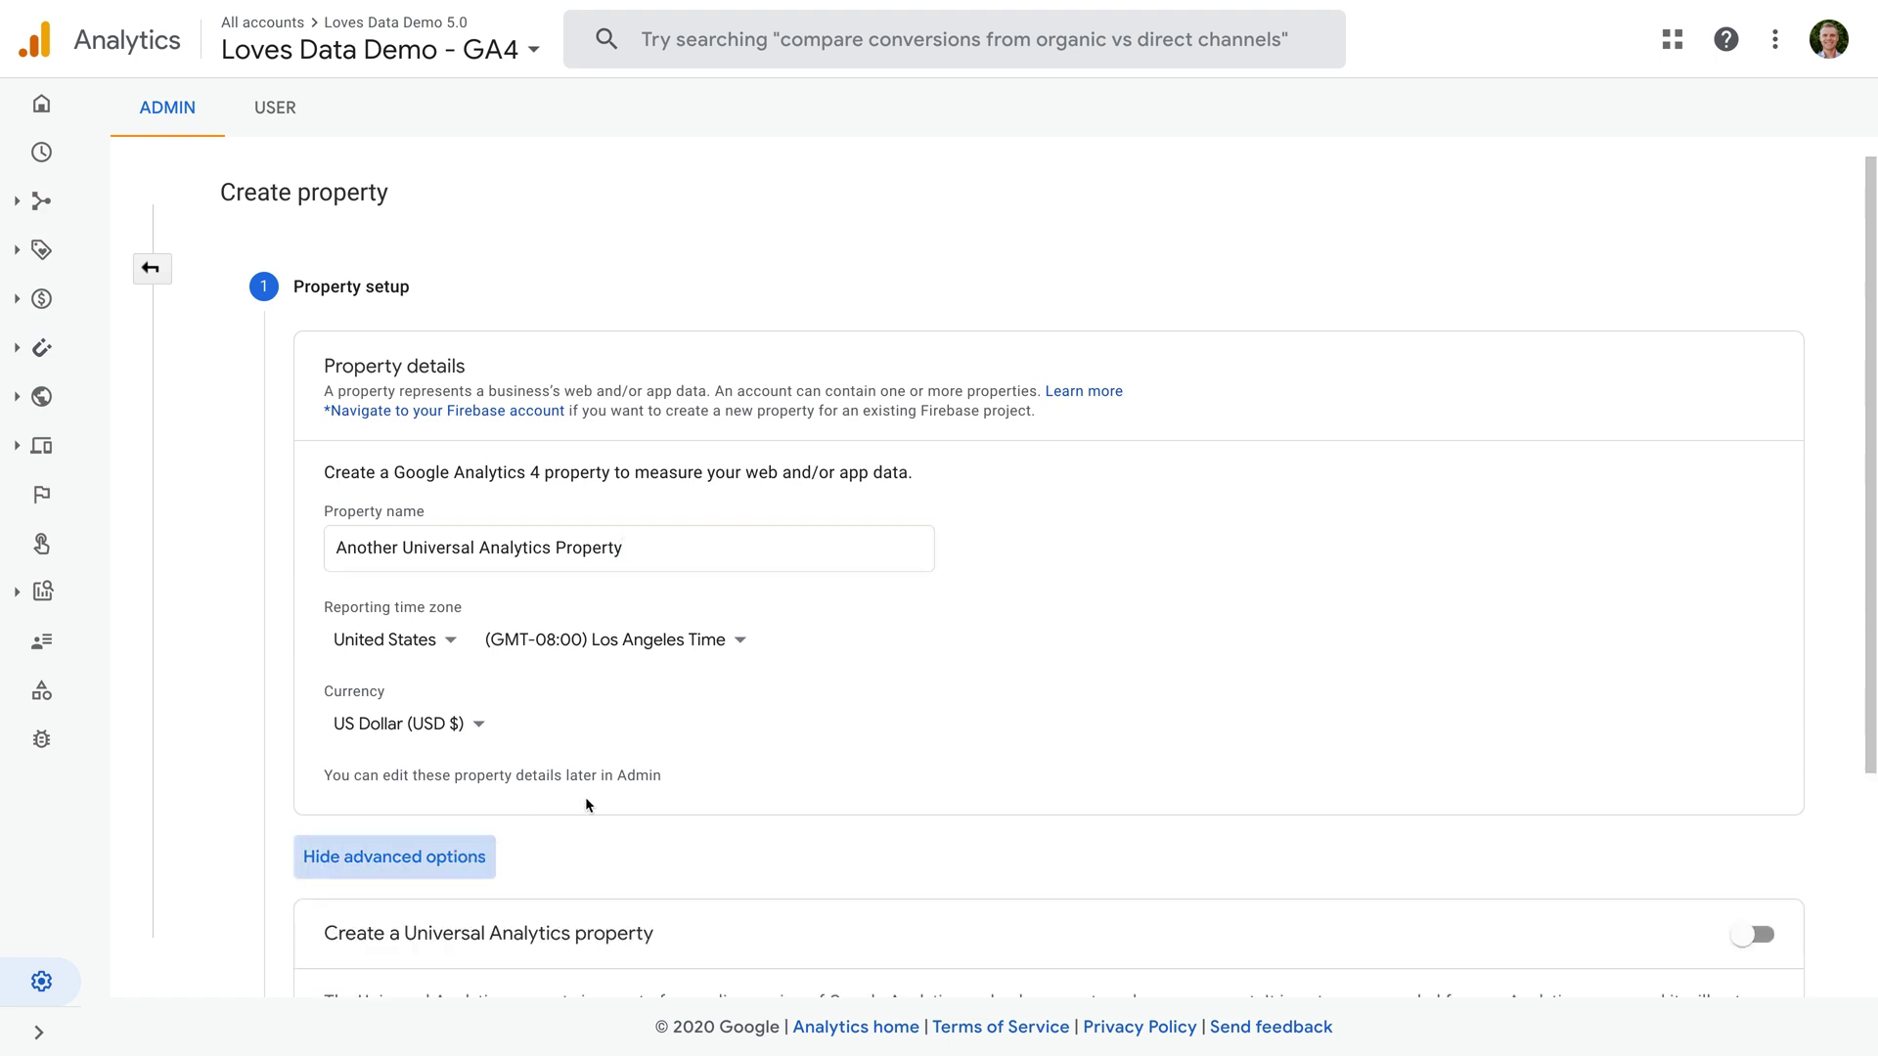
scroll(587, 796, down, 2)
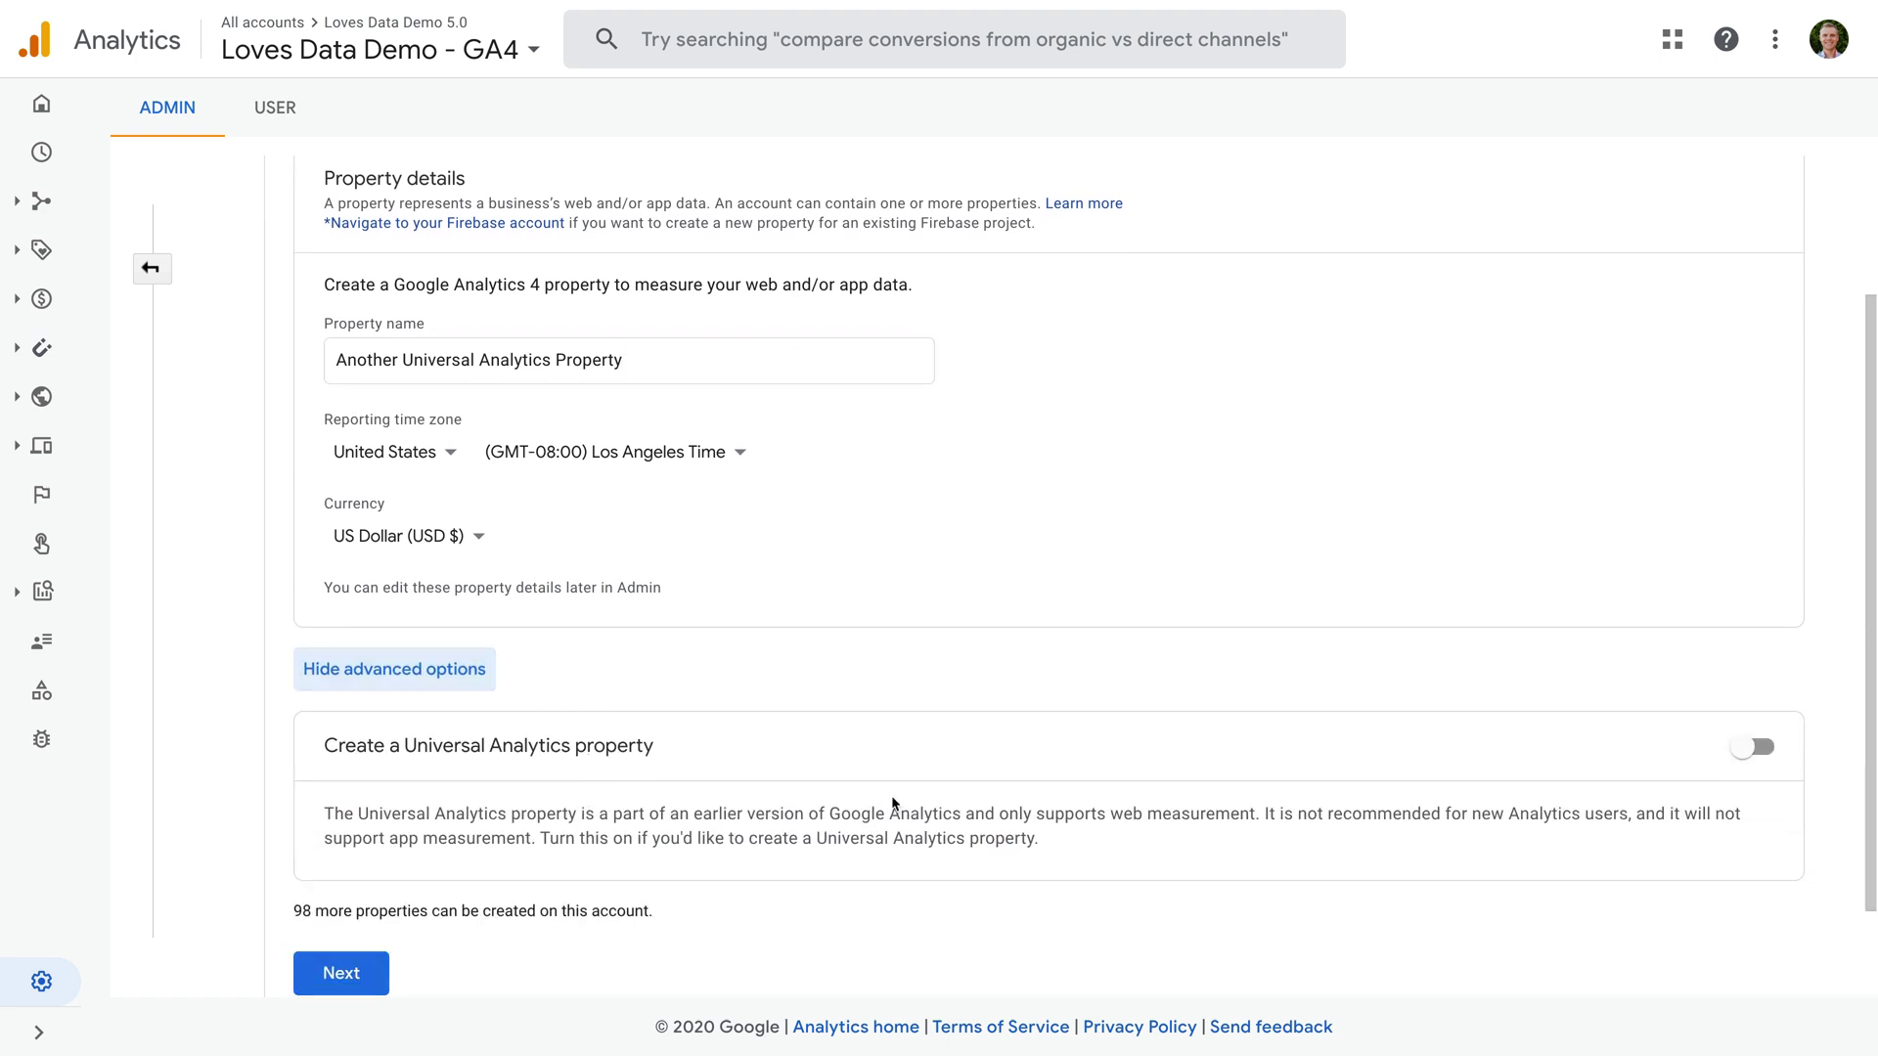
click(1751, 753)
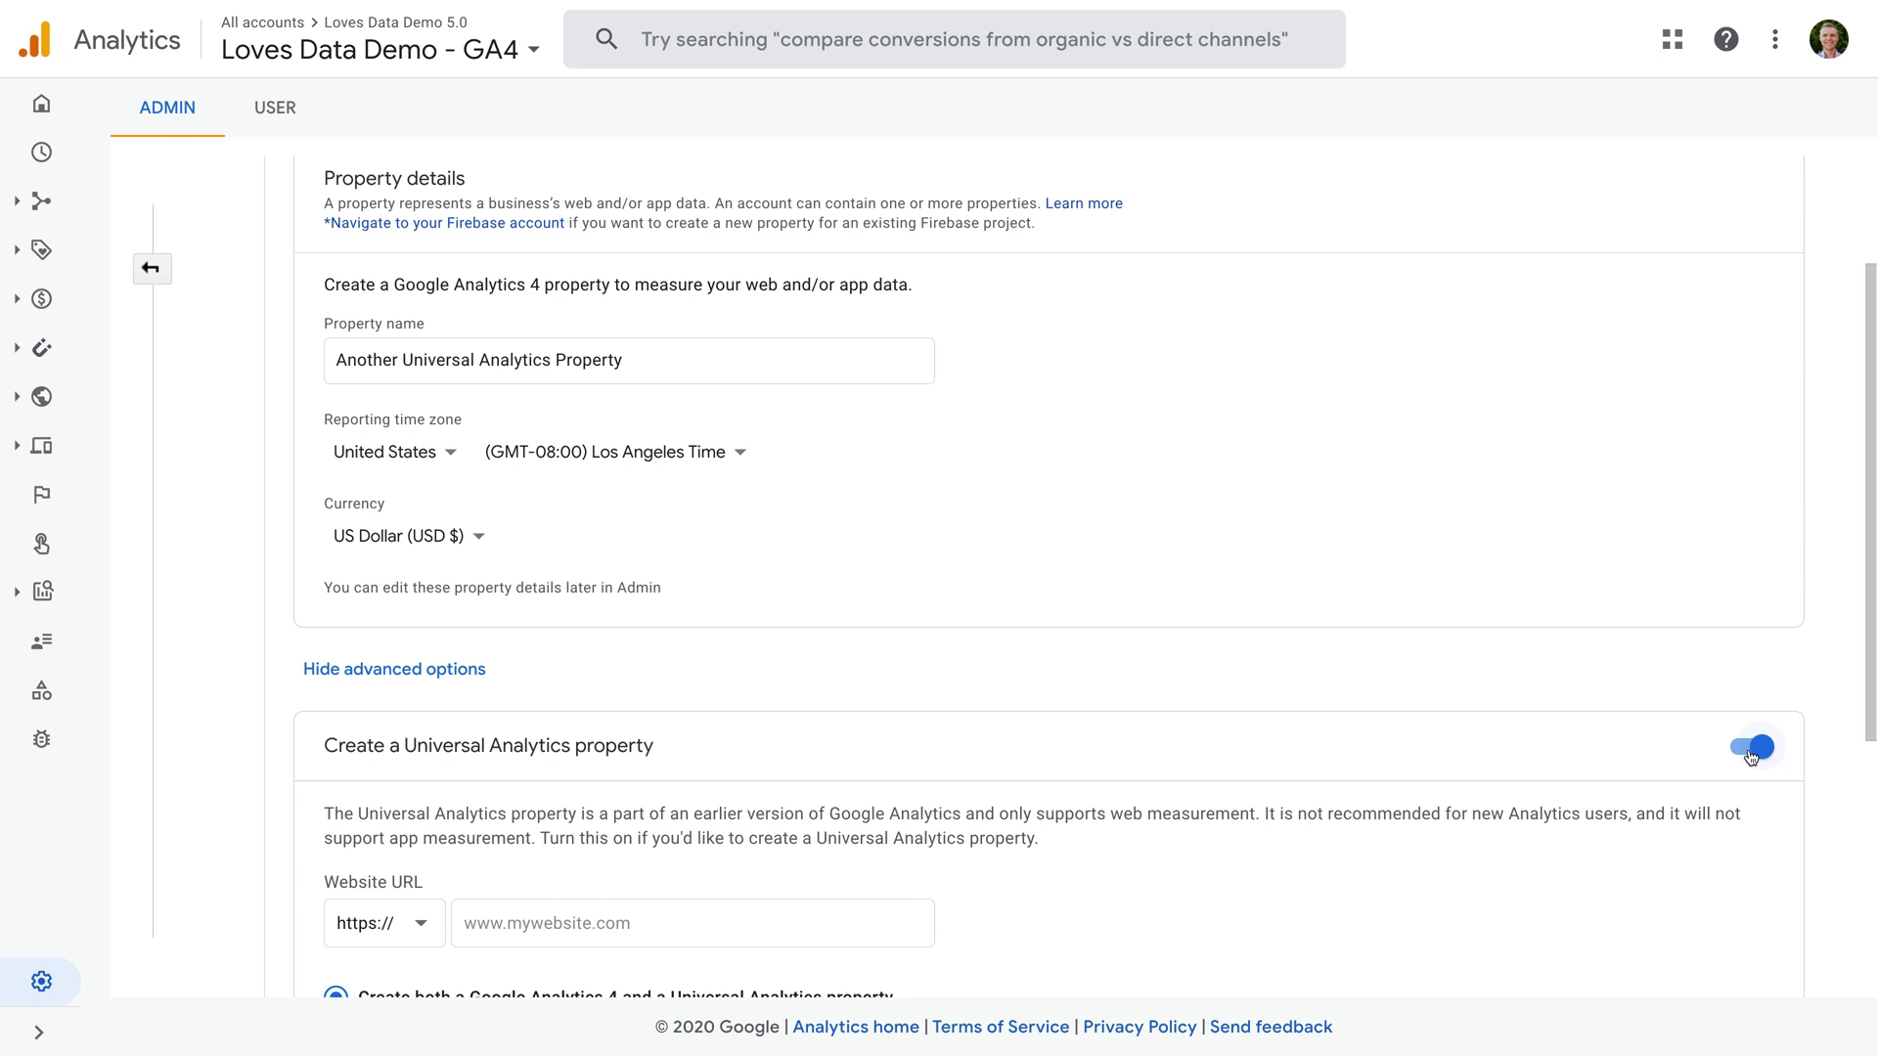
scroll(1282, 889, down, 2)
click(704, 719)
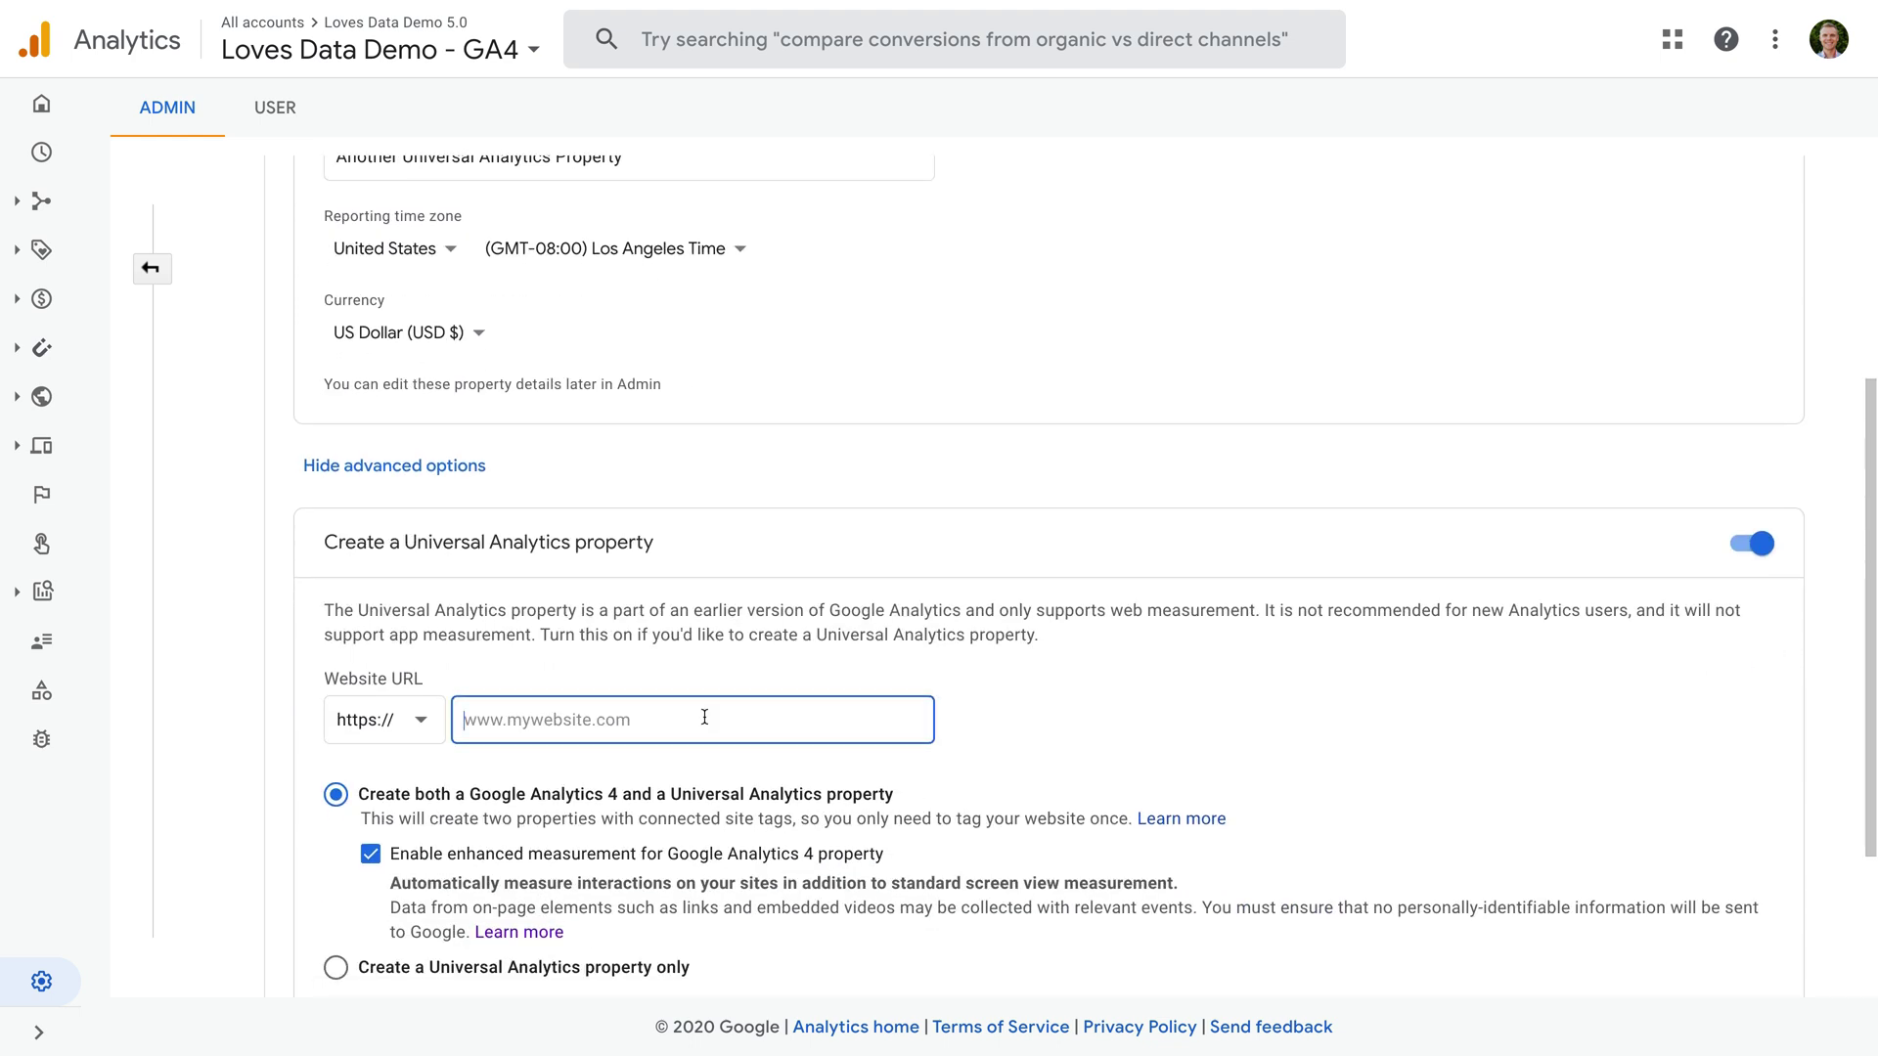
text(www.lovesdata.com)
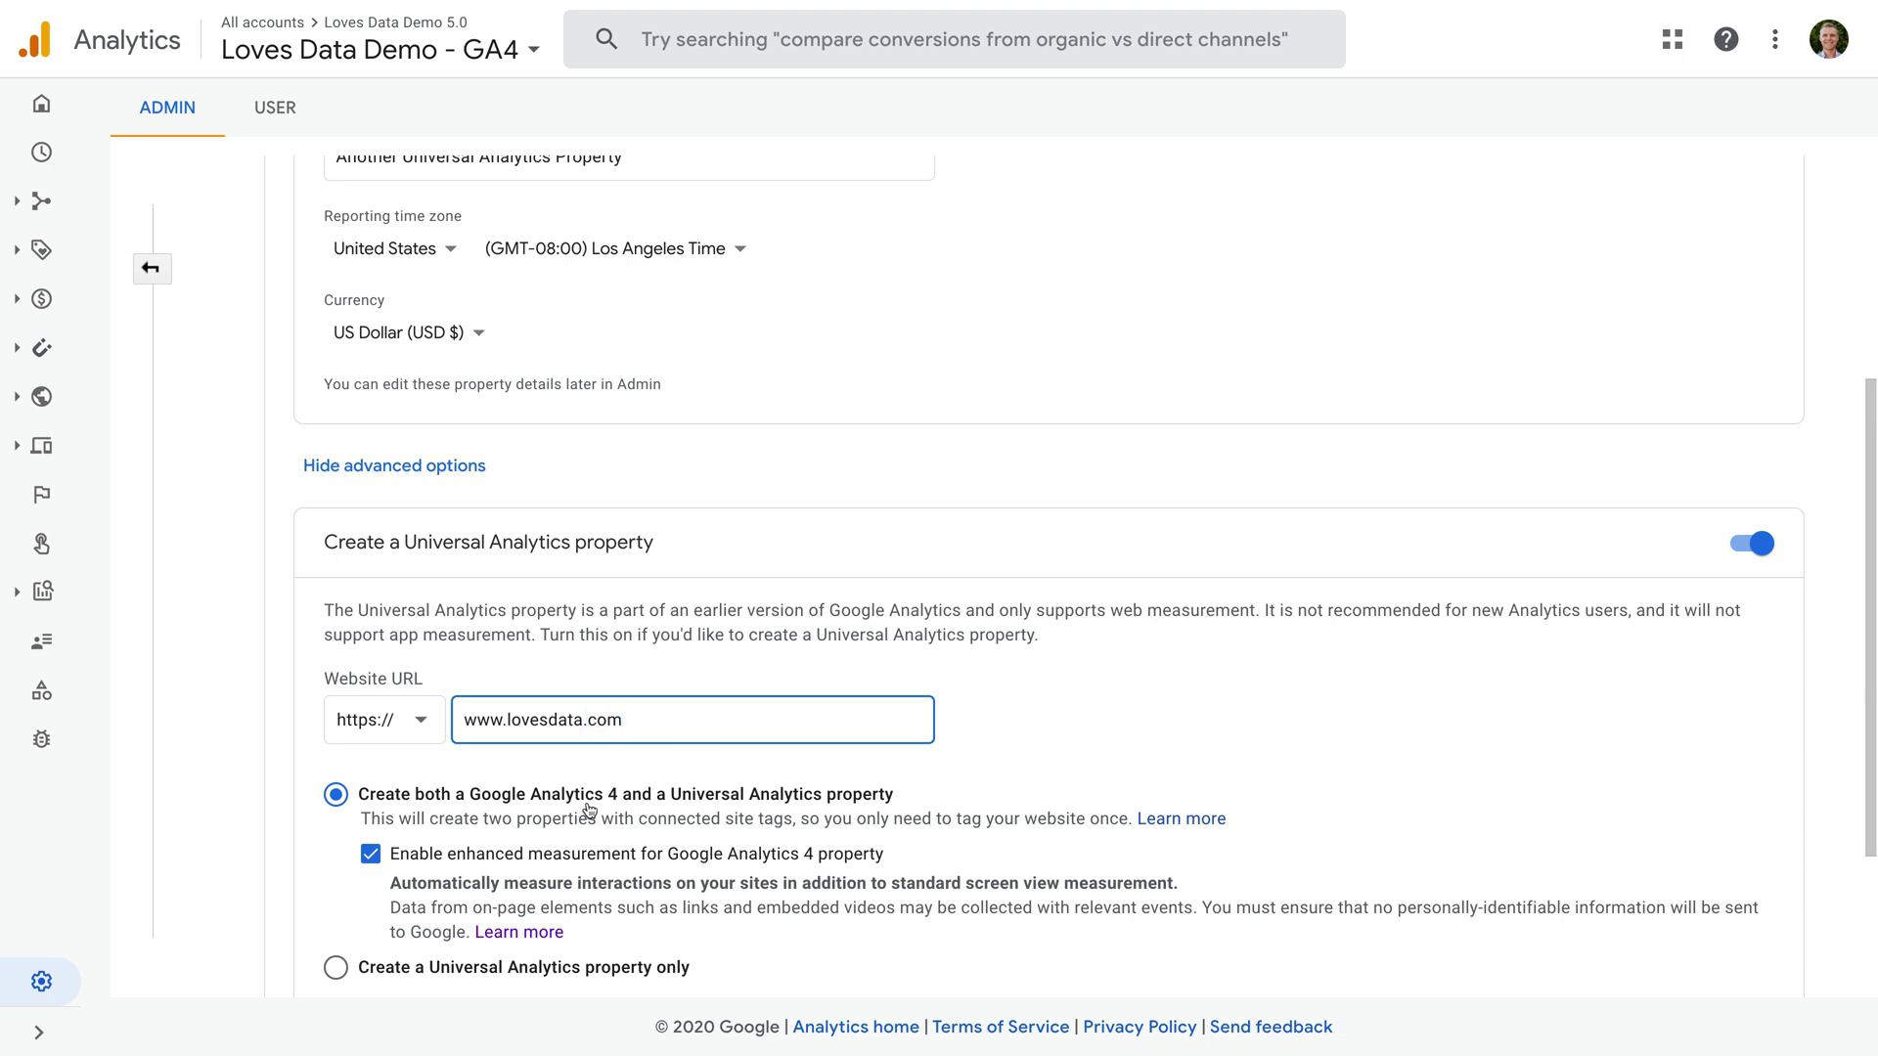
scroll(606, 704, down, 2)
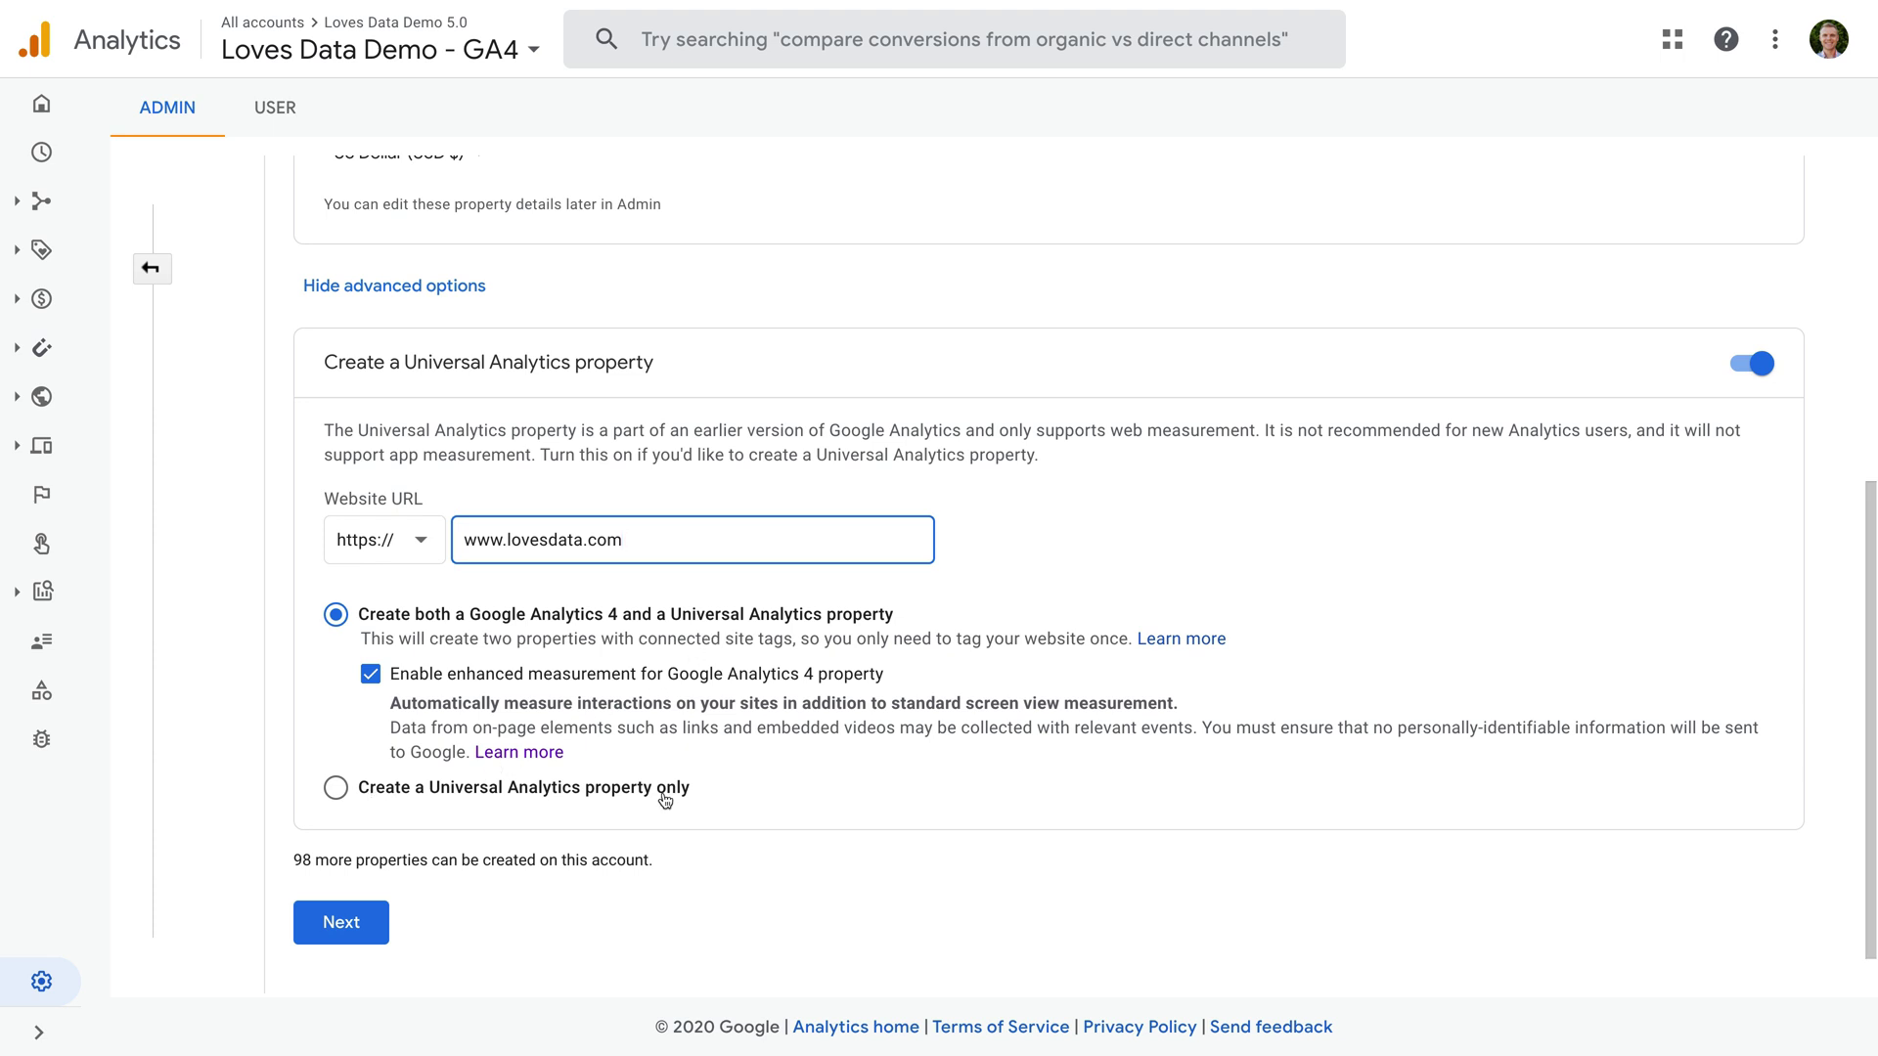
Create 'Another Universal Analytics Property' and show its account and GA4 property settings in Admin.
click(344, 921)
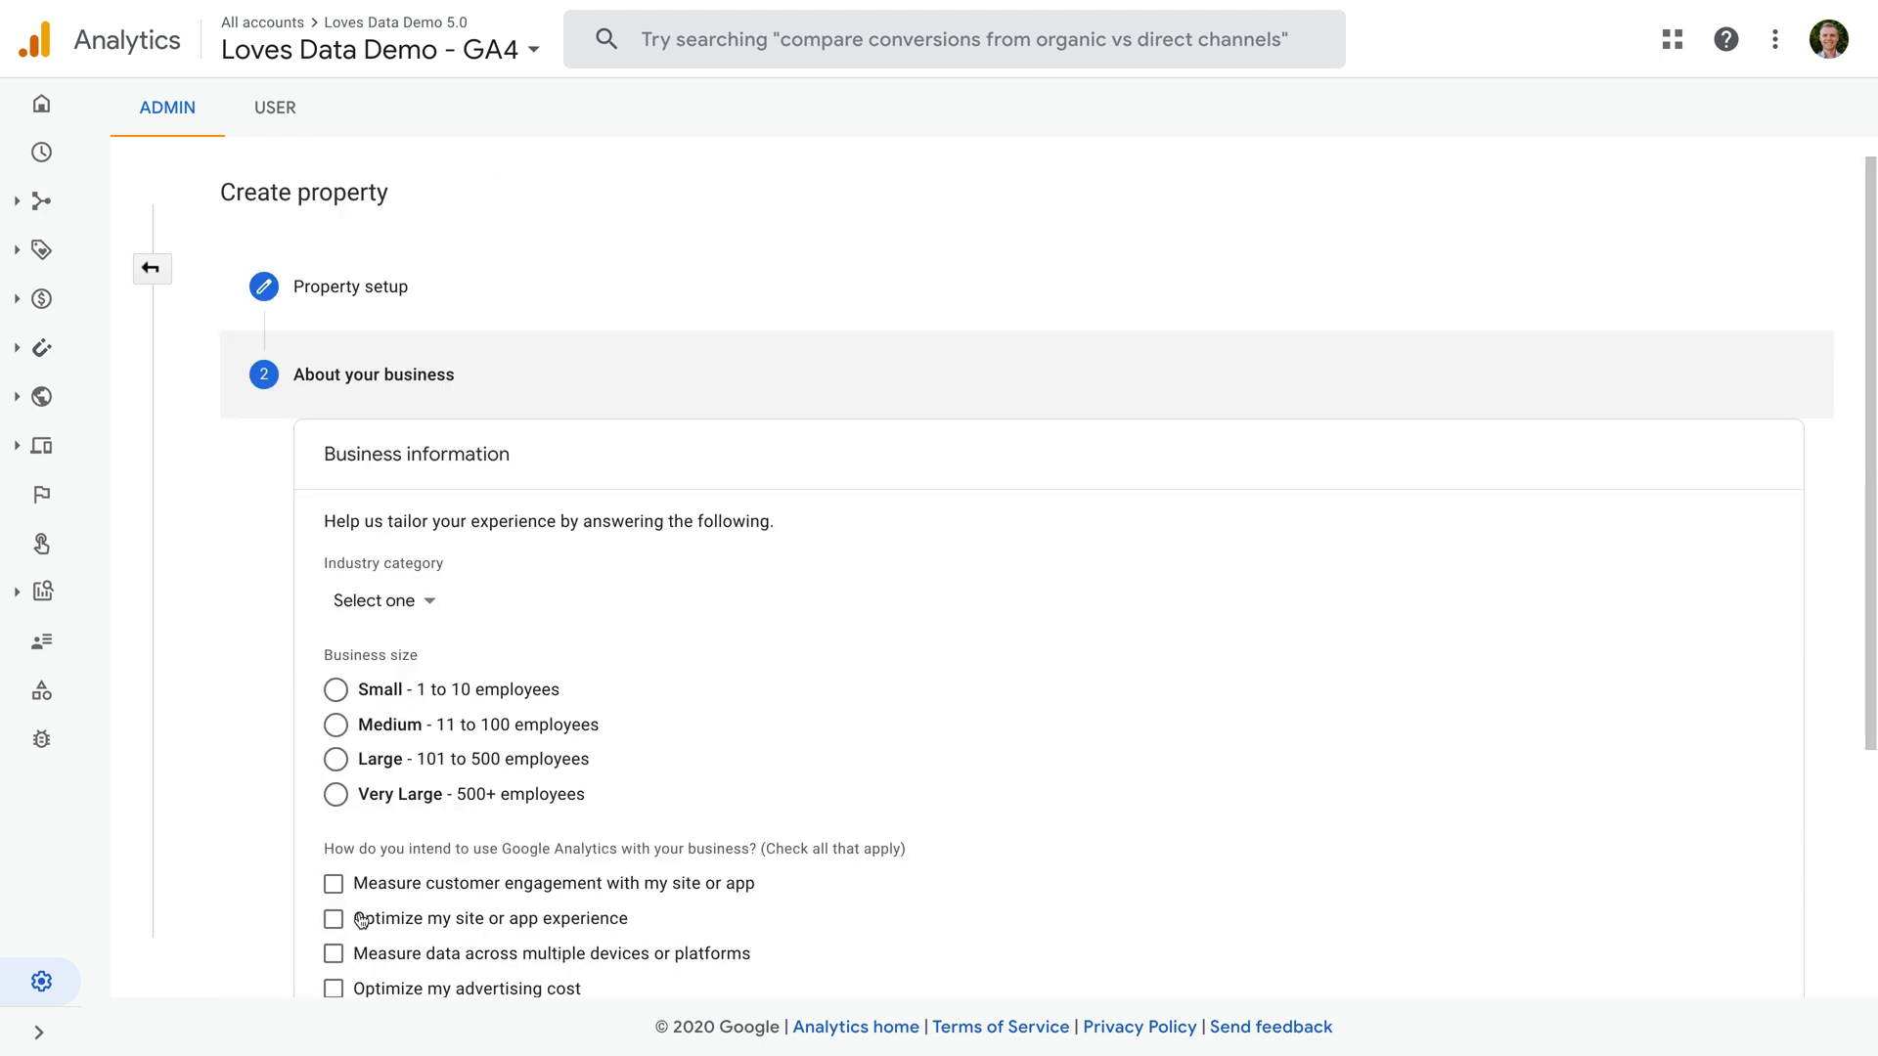
scroll(537, 867, down, 3)
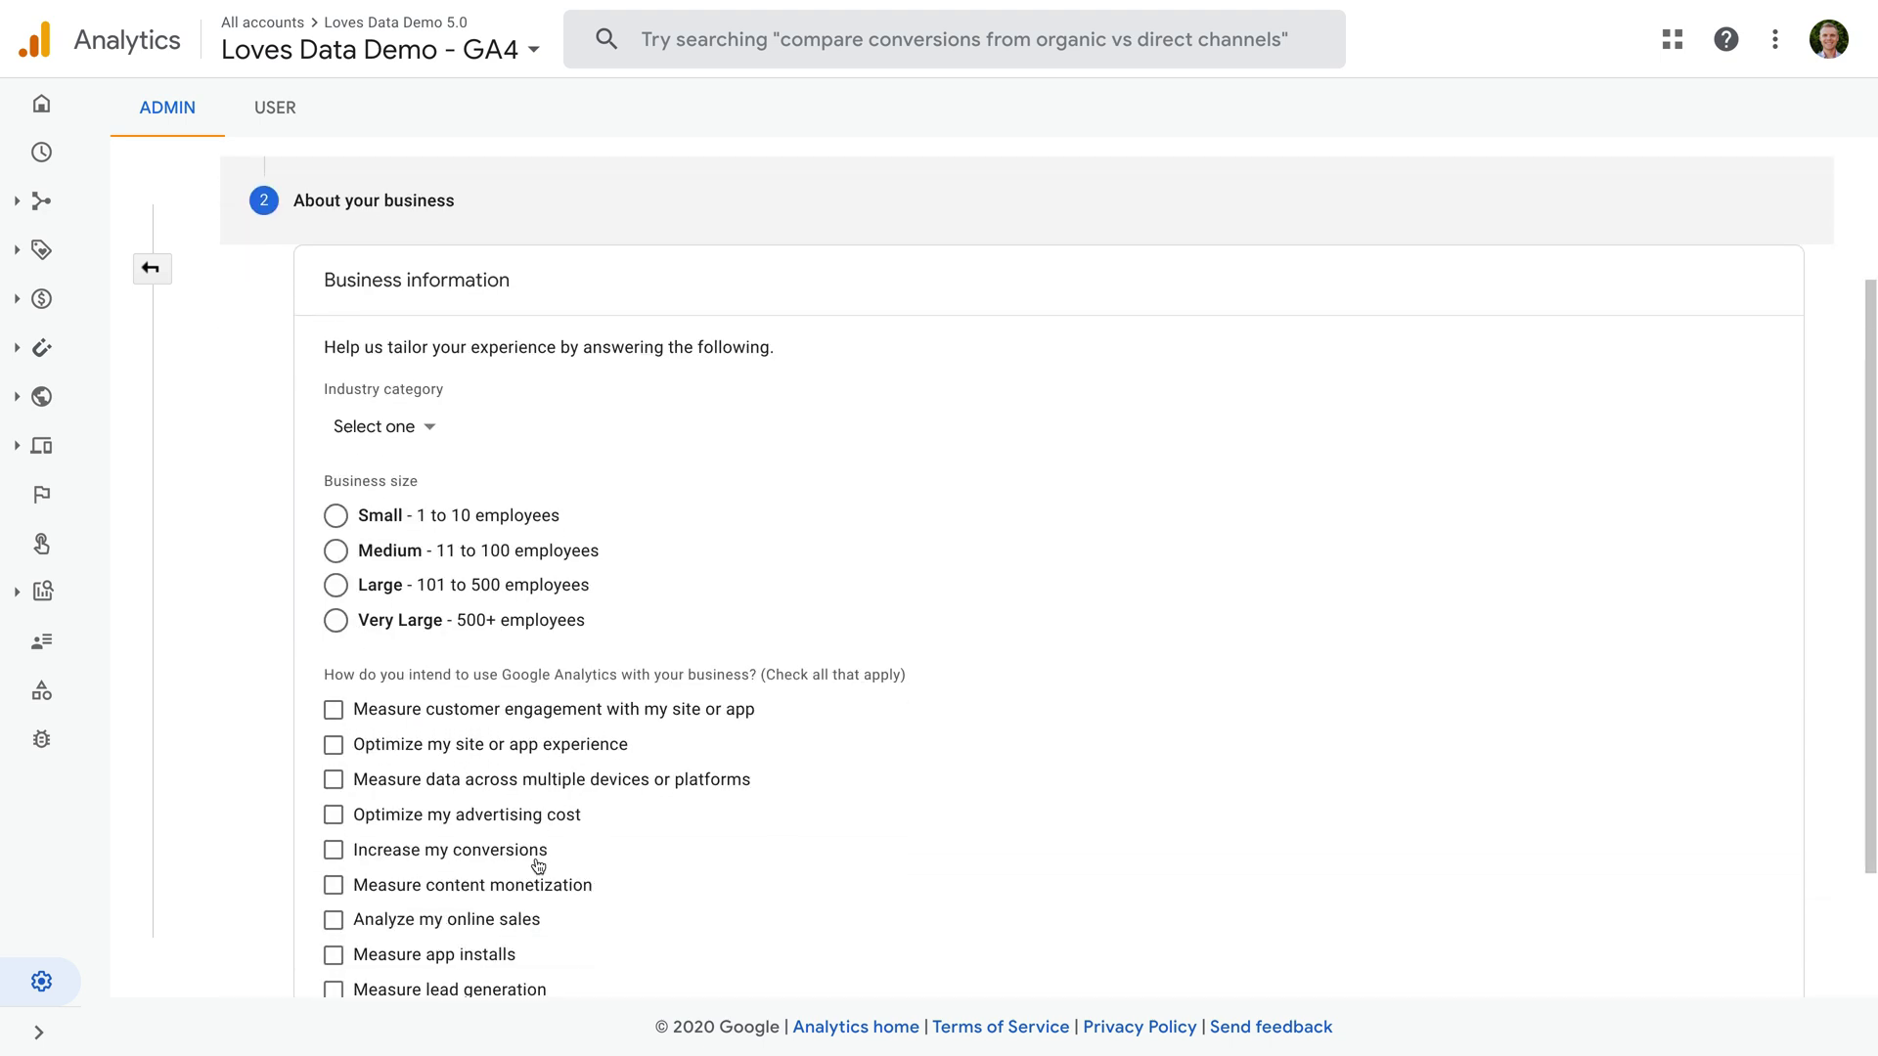
scroll(537, 867, down, 1)
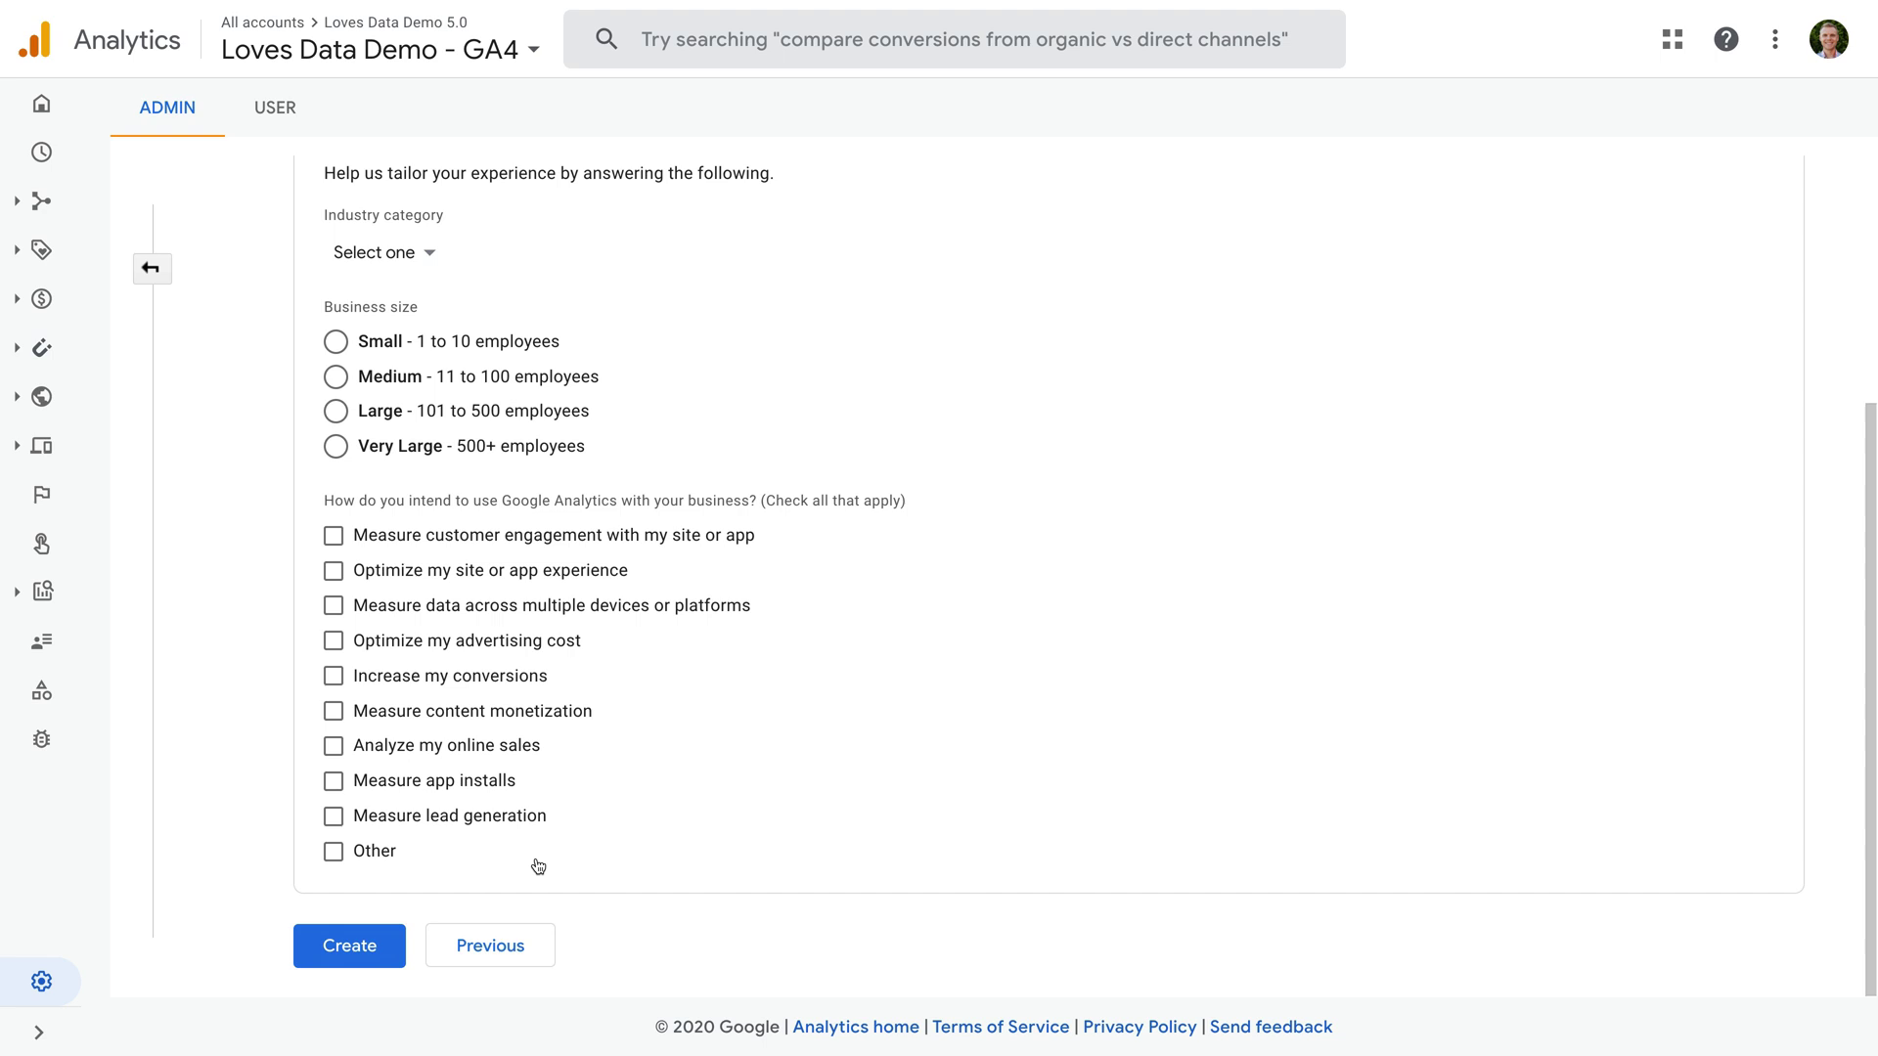
click(397, 947)
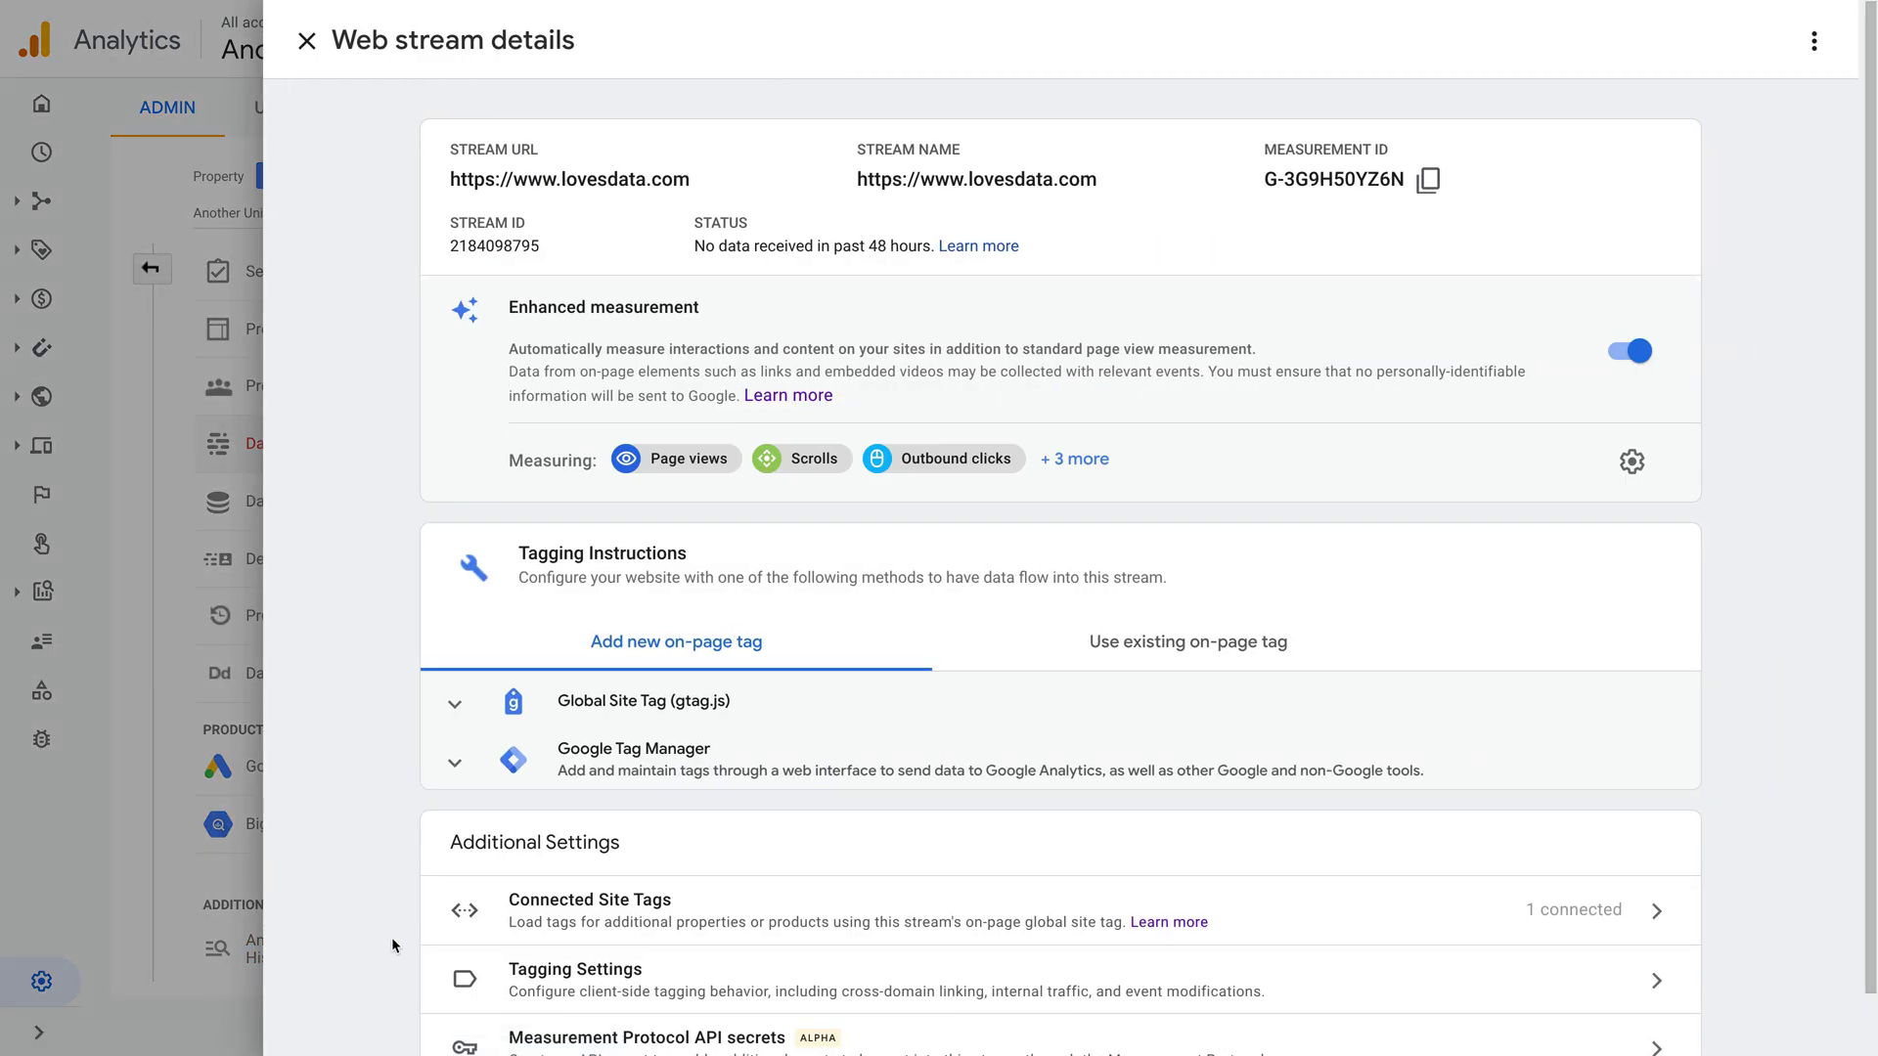
click(306, 40)
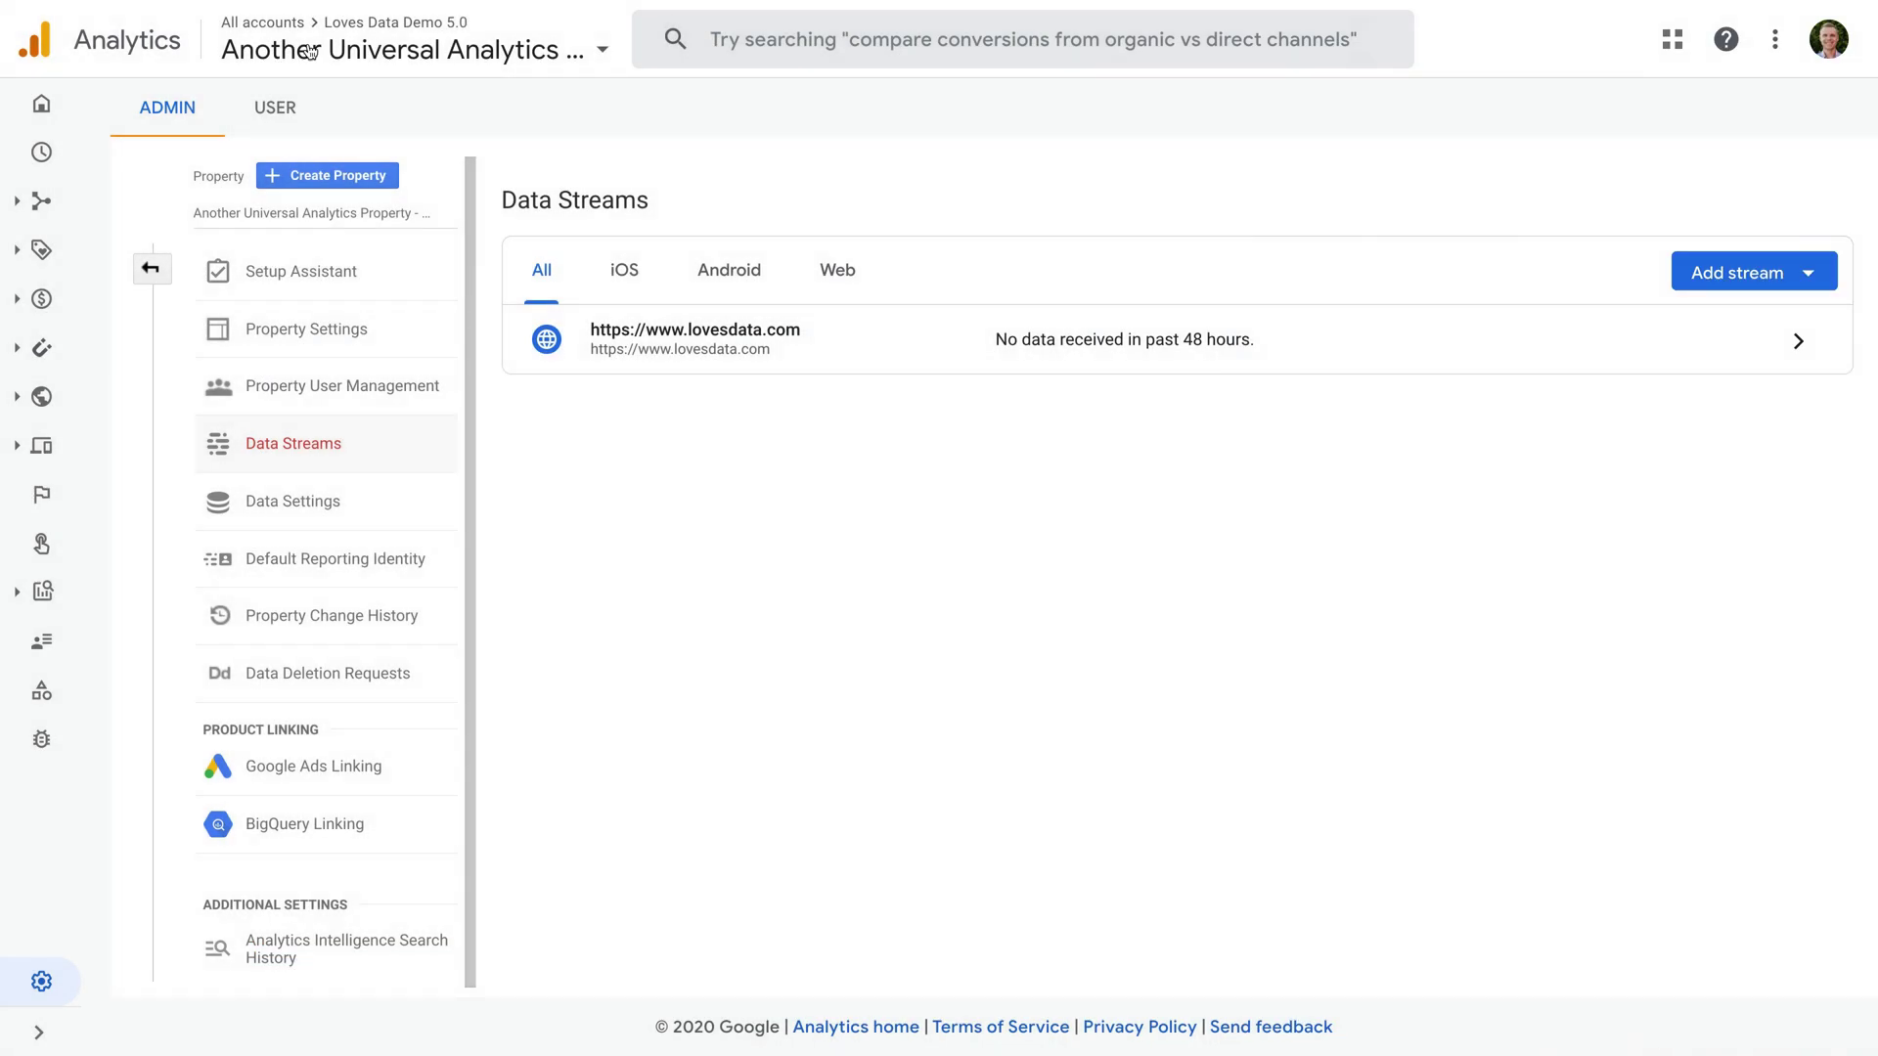
click(151, 269)
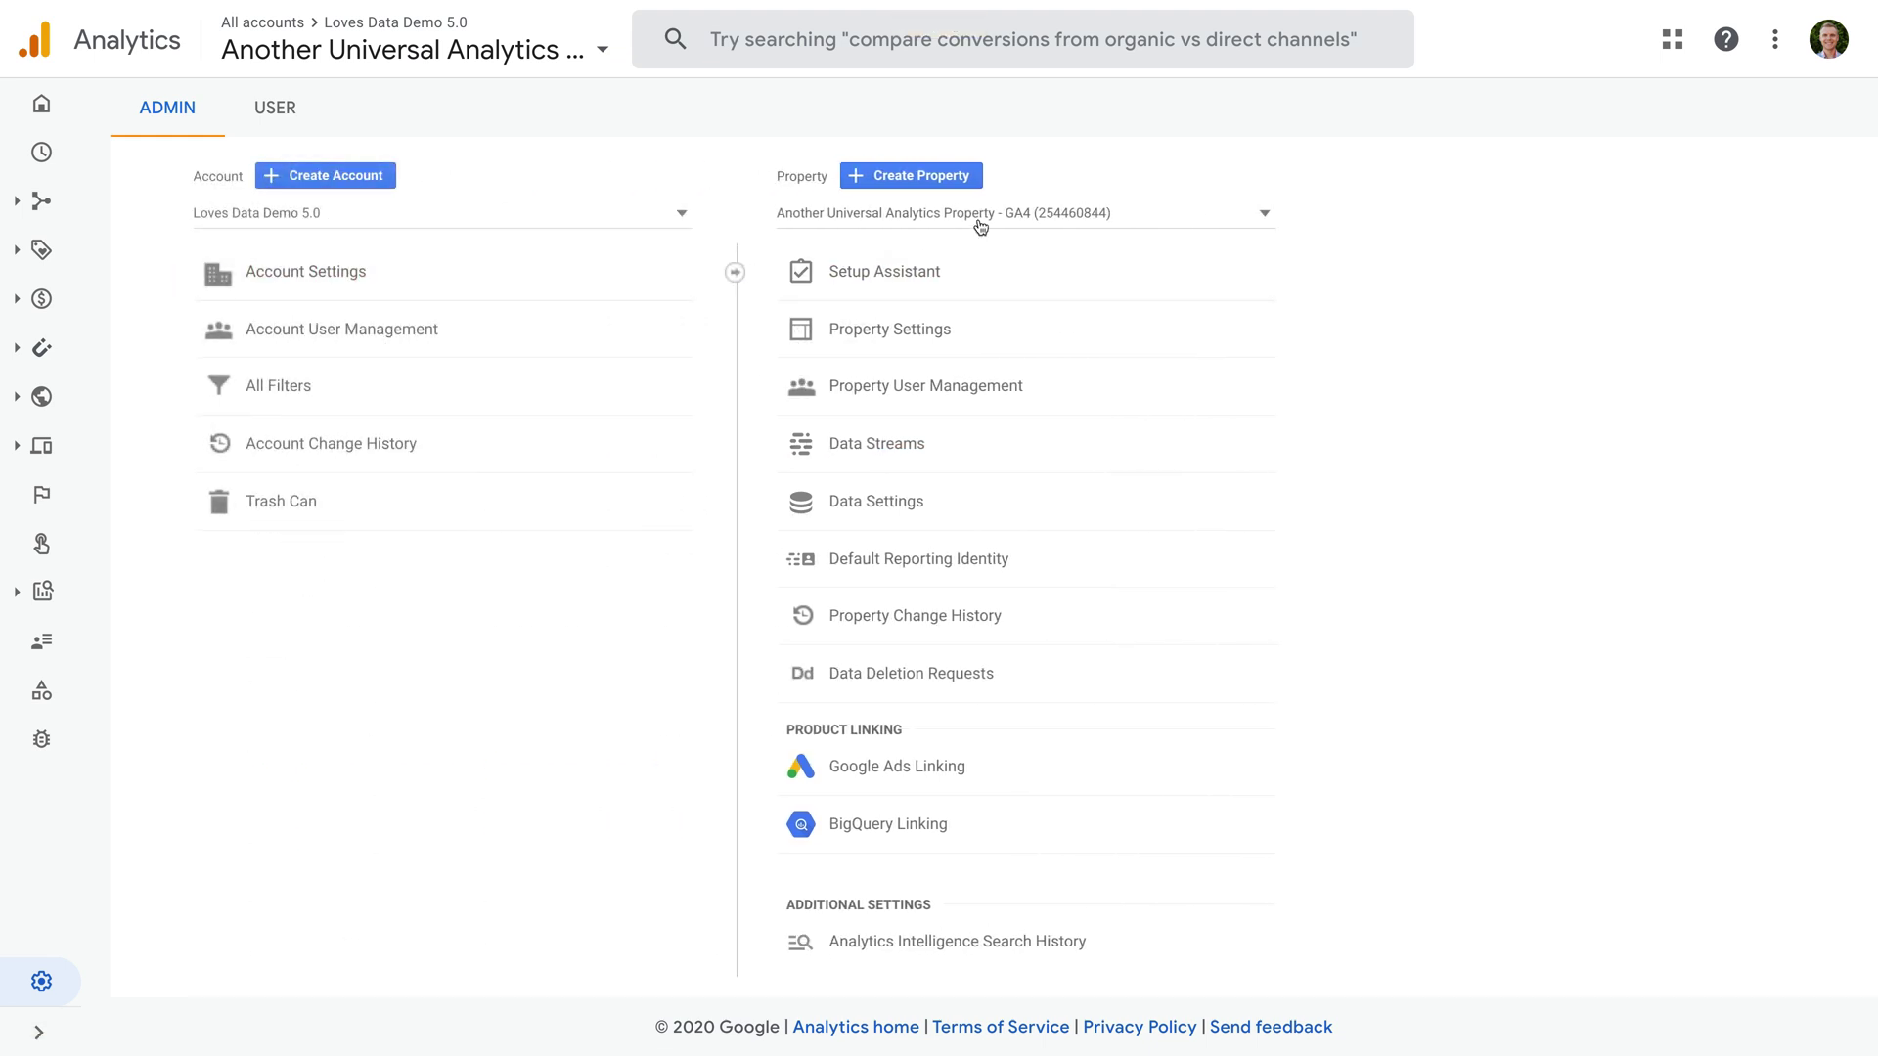
Switch to the new Universal Analytics property and open its Tracking Info > Tracking Code page.
click(980, 227)
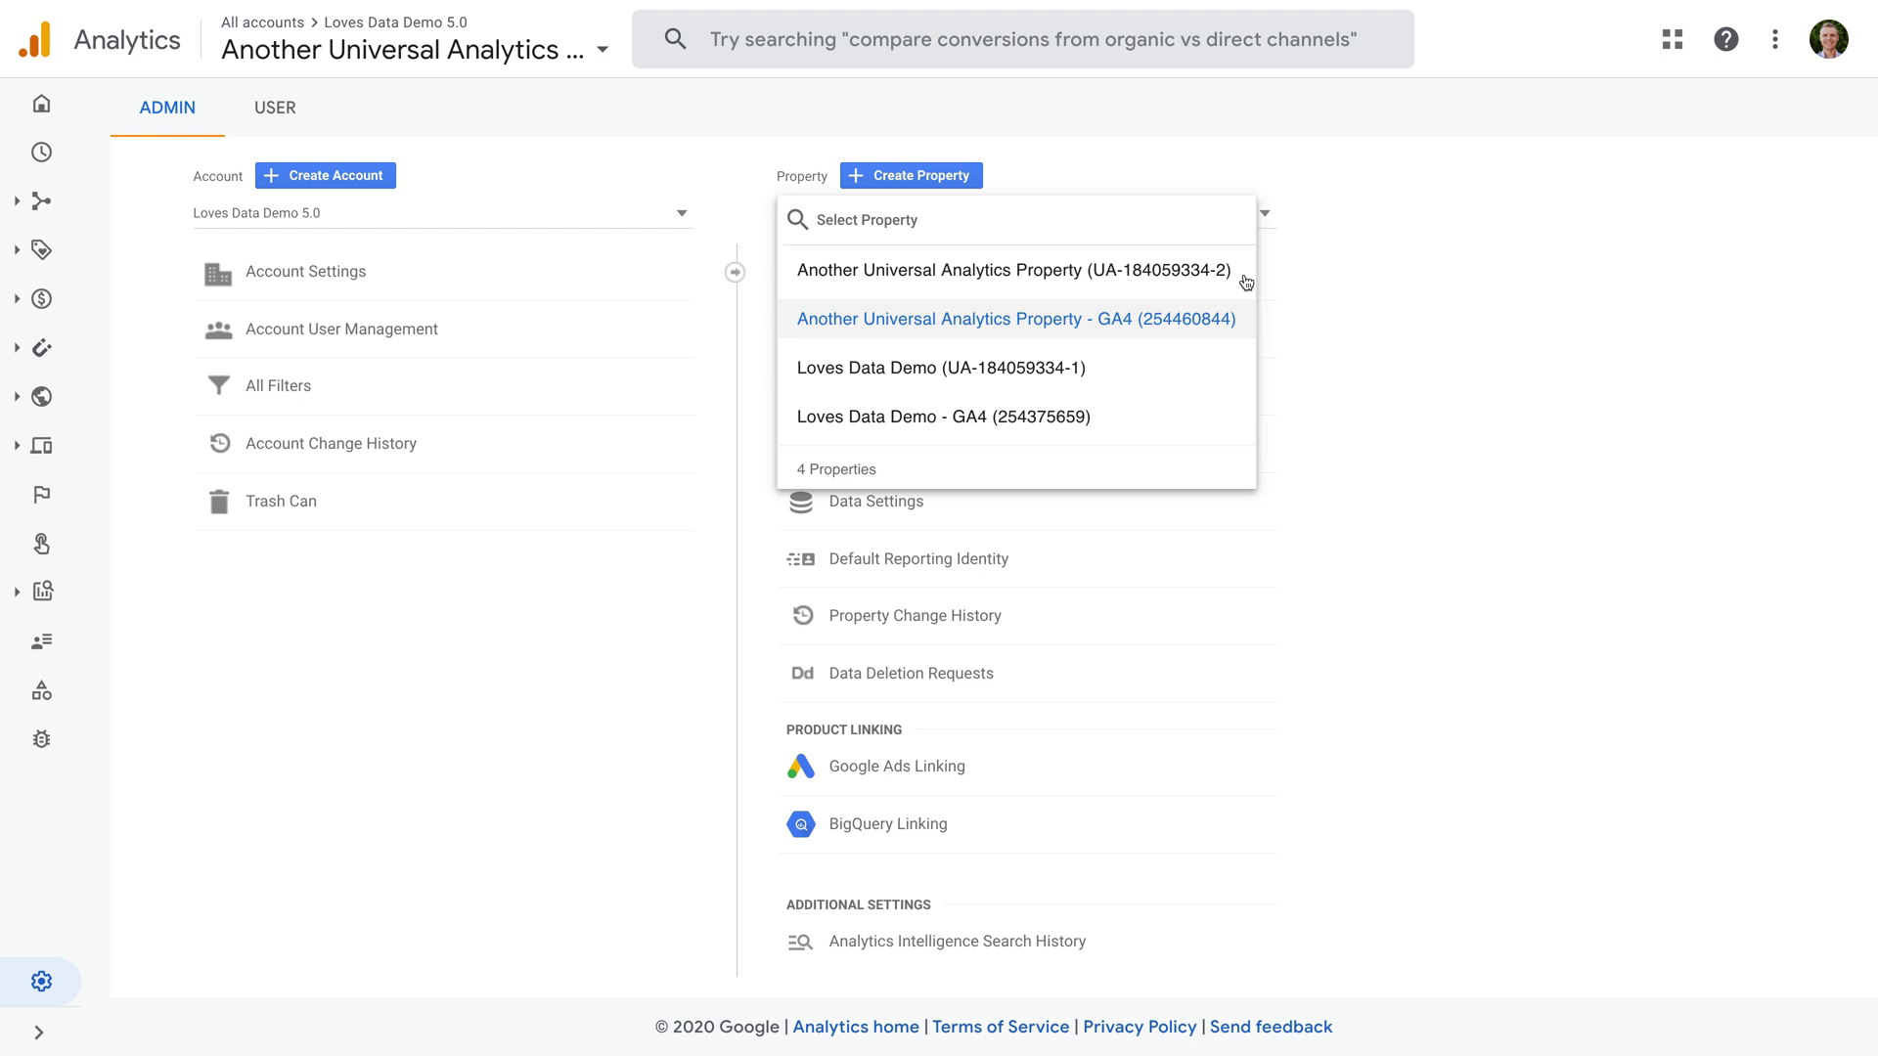
click(1246, 283)
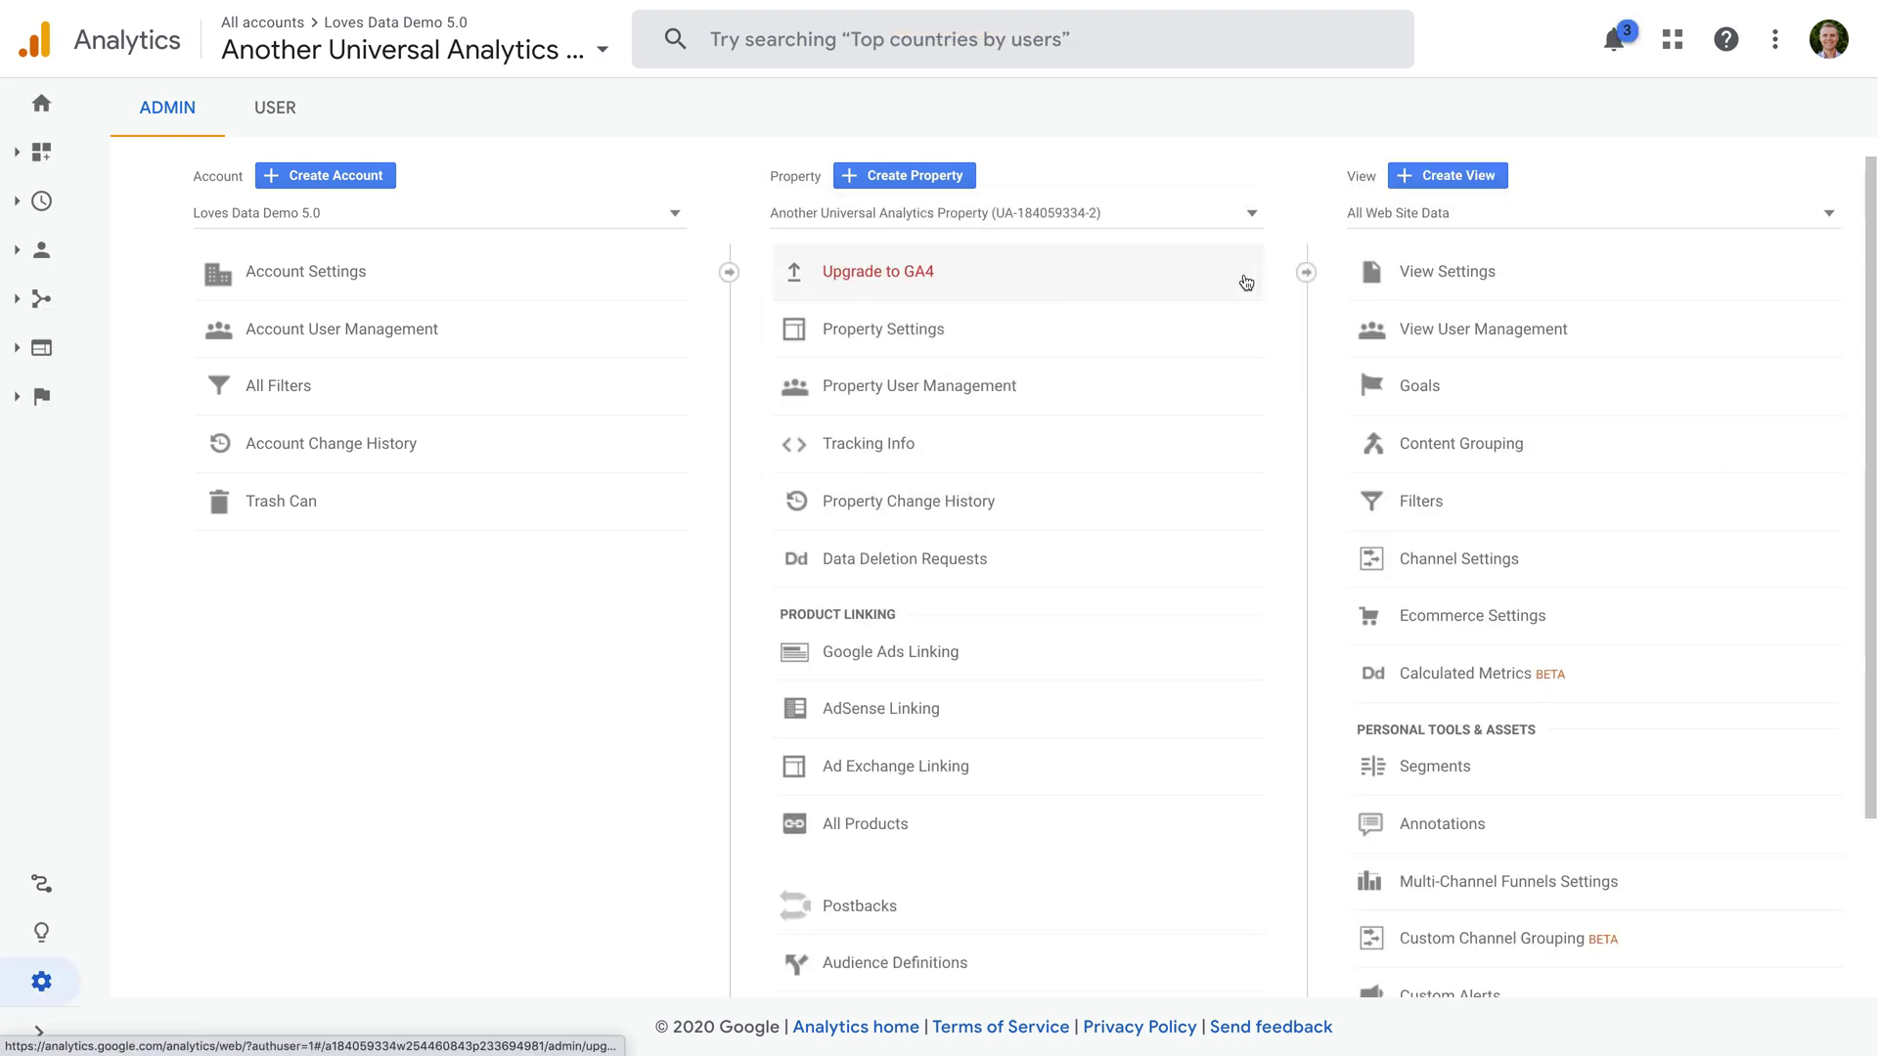
click(870, 453)
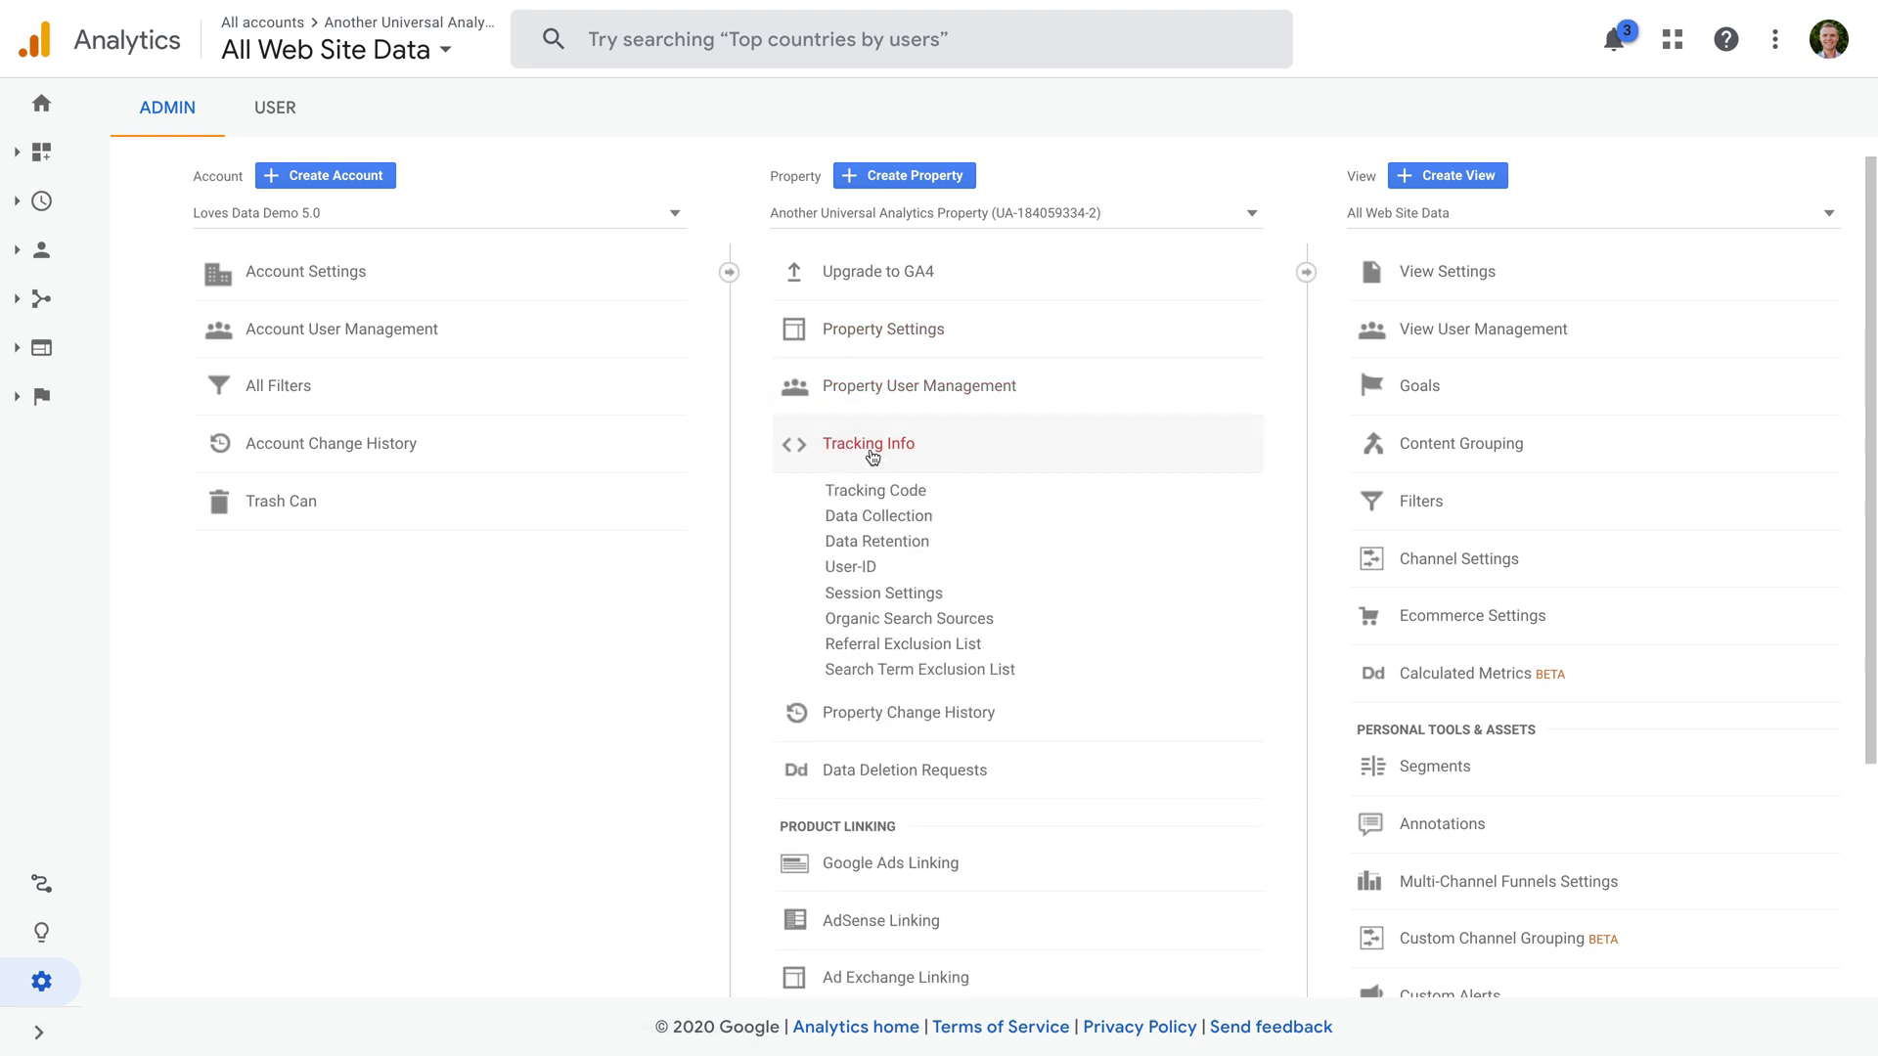
click(948, 494)
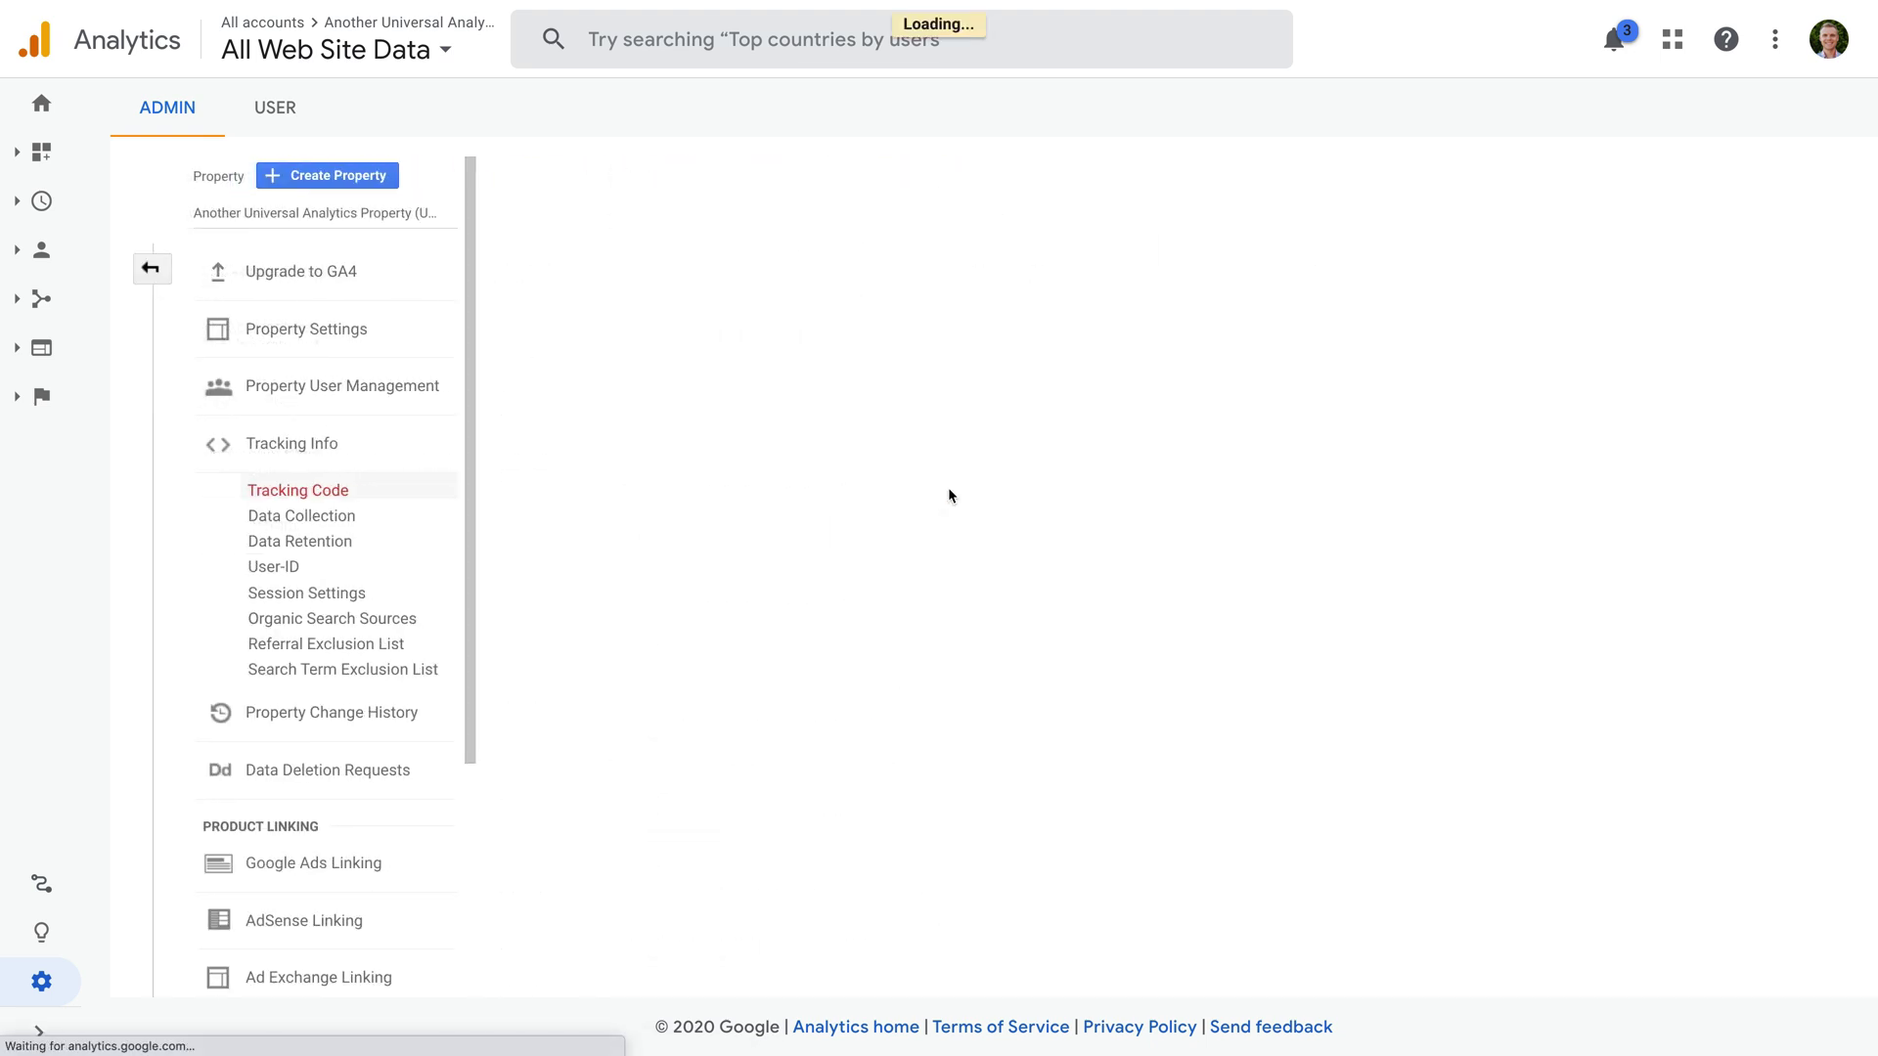